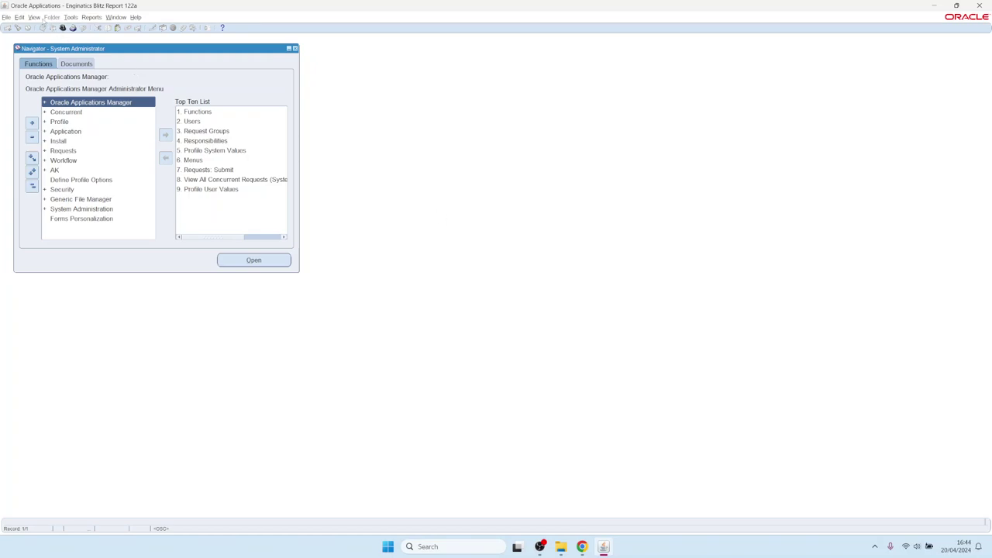
Start a new concurrent request for the Blitz Report Update Menu Entries program, searching the request names for "Blitz%".
click(39, 18)
click(51, 130)
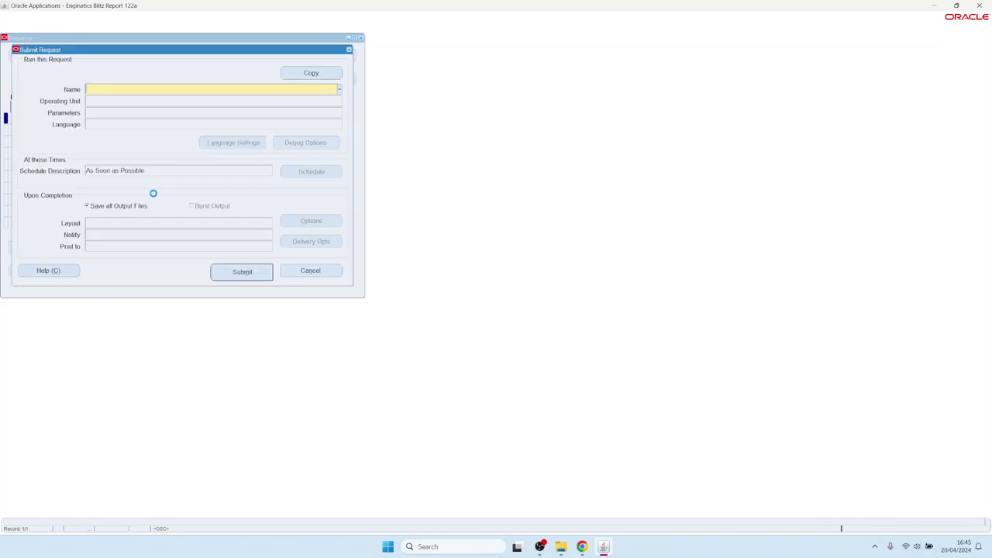
text(Blitz%)
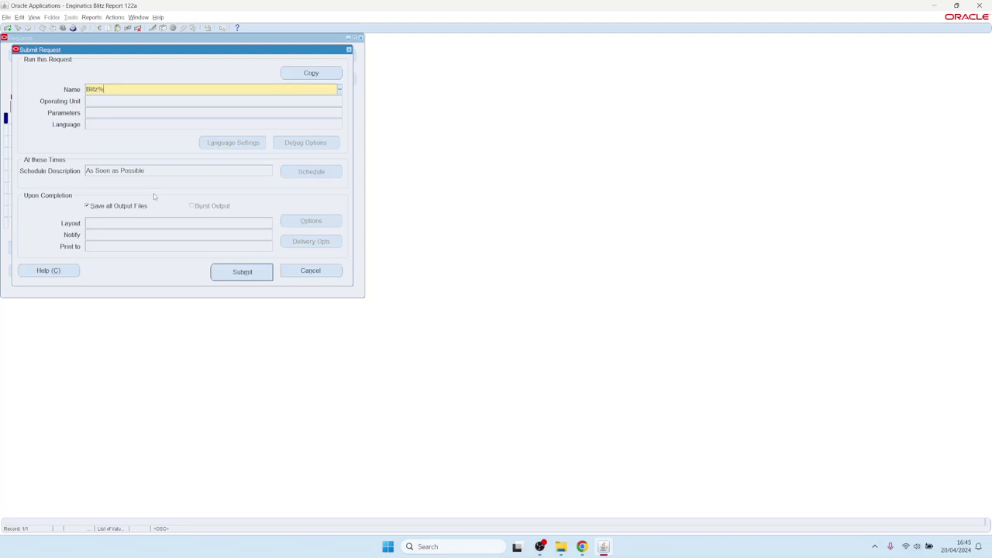
key(Tab)
key(Down)
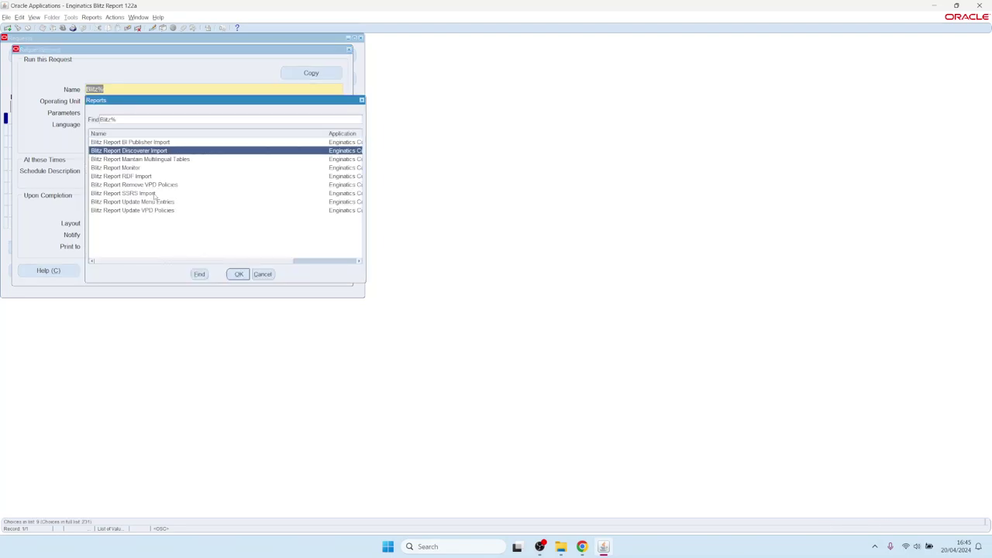
key(Down)
key(Down)
key(Down)
key(Down)
key(Down)
key(Return)
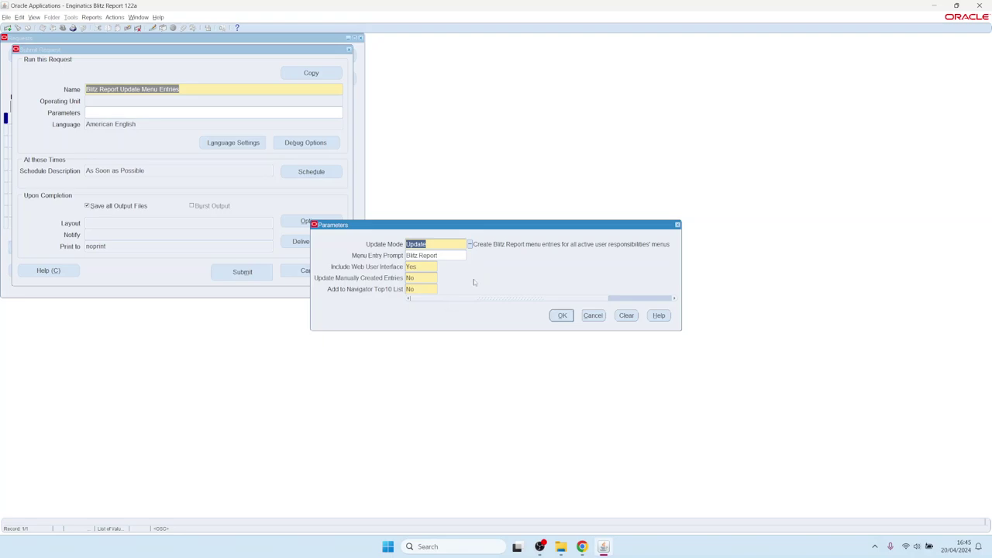
Submit the menu entries request with its default parameters, decline another request, and list all own requests to check its progress.
click(567, 317)
click(242, 272)
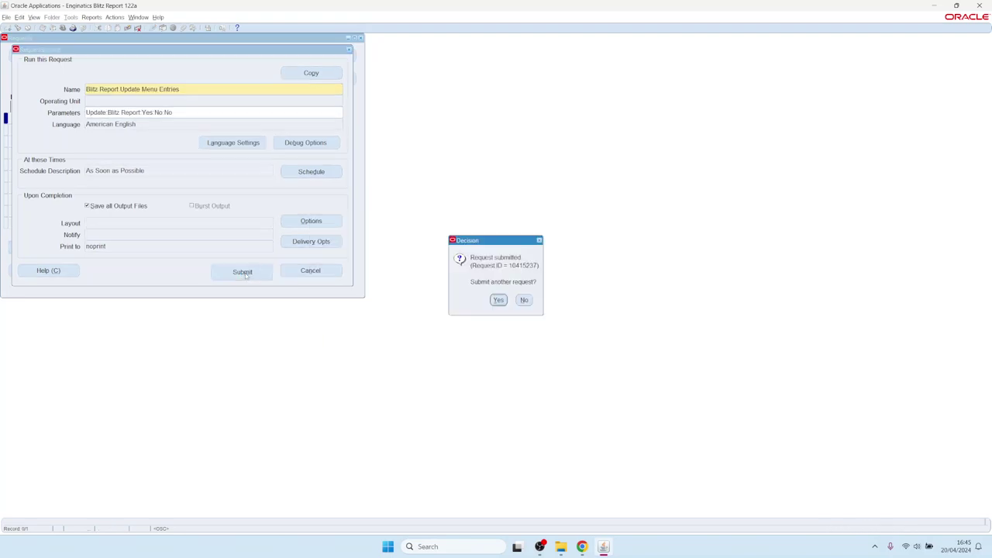
click(524, 300)
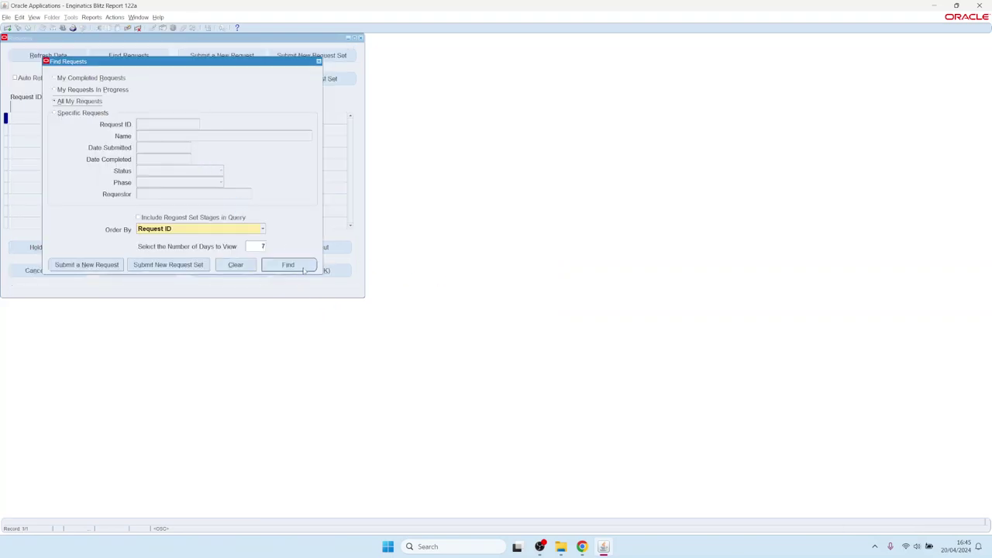
click(295, 269)
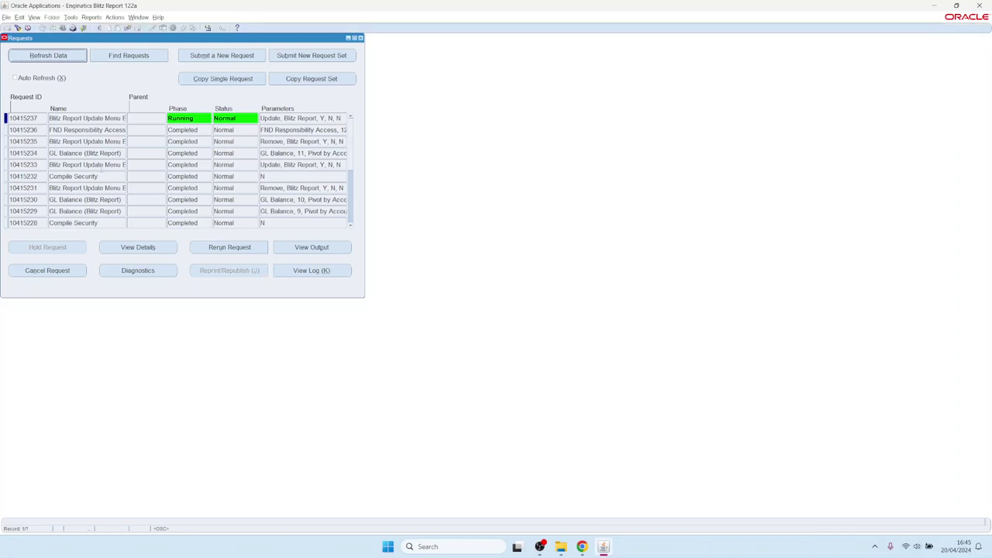
click(361, 38)
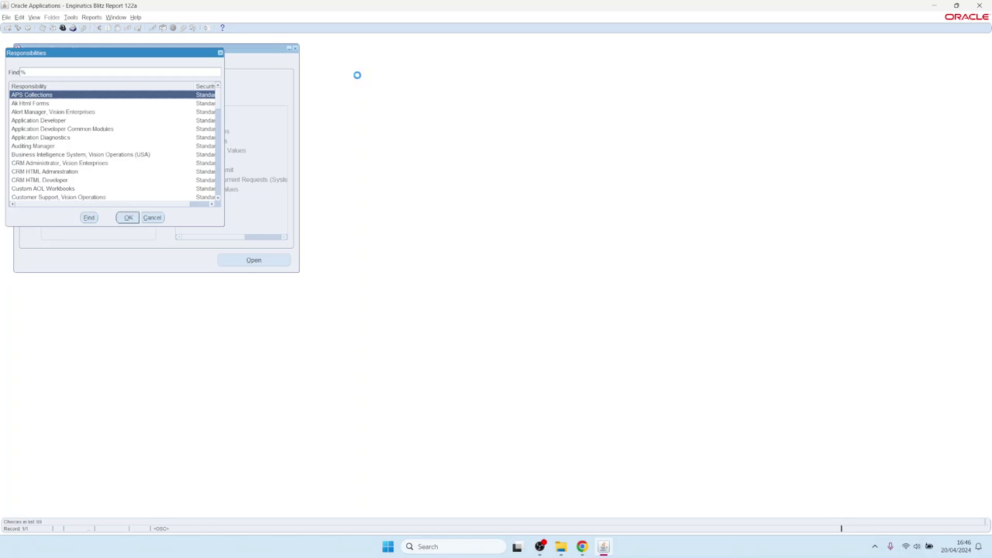
Switch to the "General Ledger, Vision Operations (USA)" responsibility.
text(a)
key(BackSpace)
text(general Ledger)
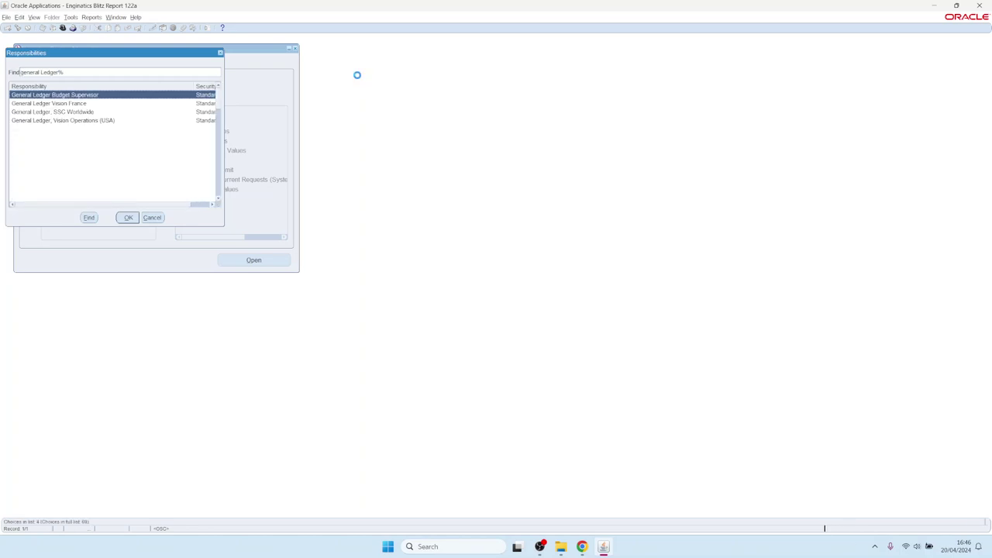
key(Down)
key(Down)
key(Down)
key(Return)
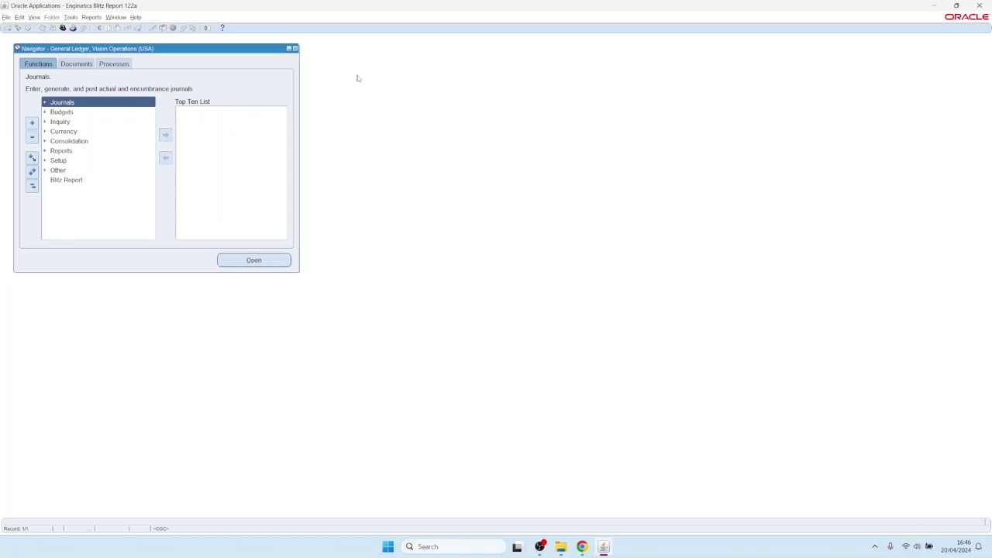
Run the GL Balance Blitz Report with the Pivot by Account Hierarchy template and look through the resulting pivot table in Excel.
click(74, 186)
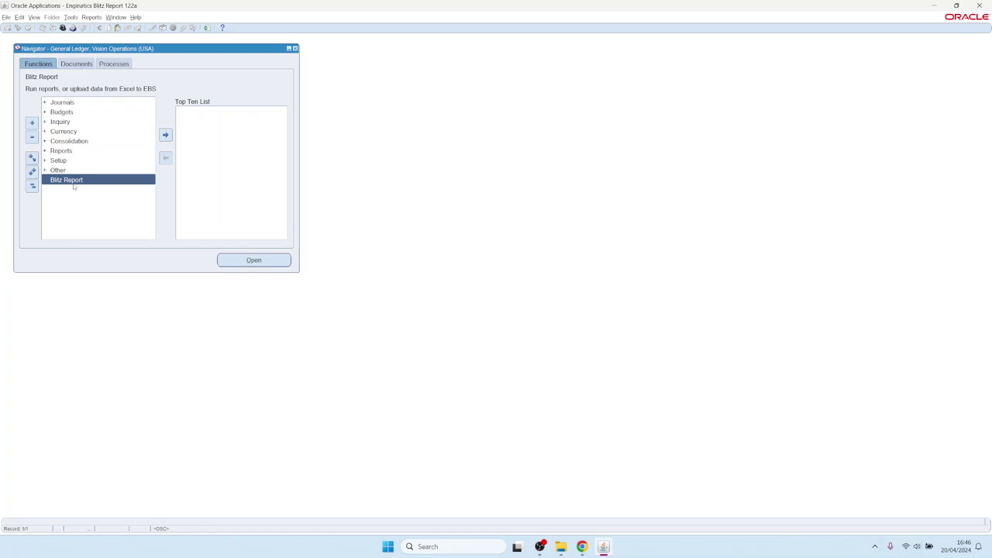
click(208, 29)
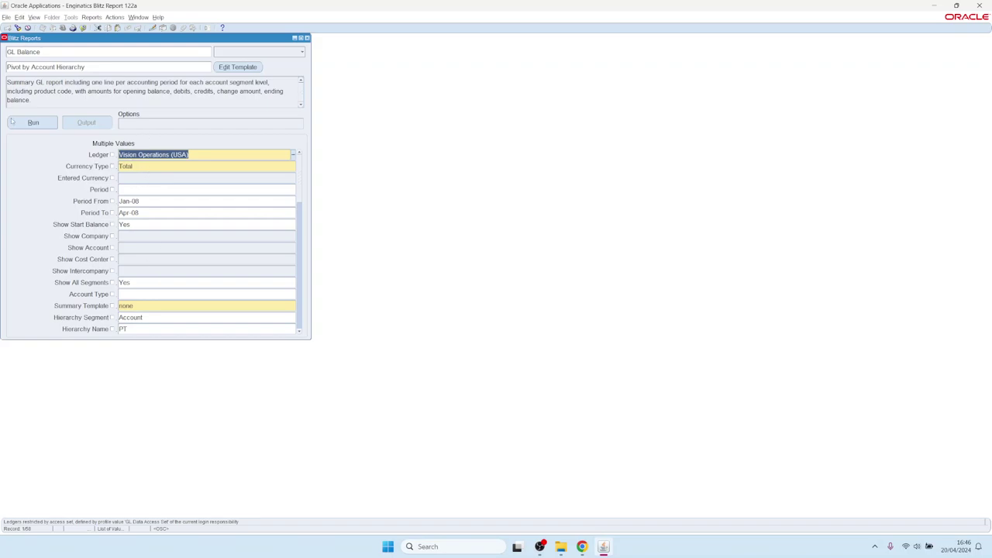
click(35, 124)
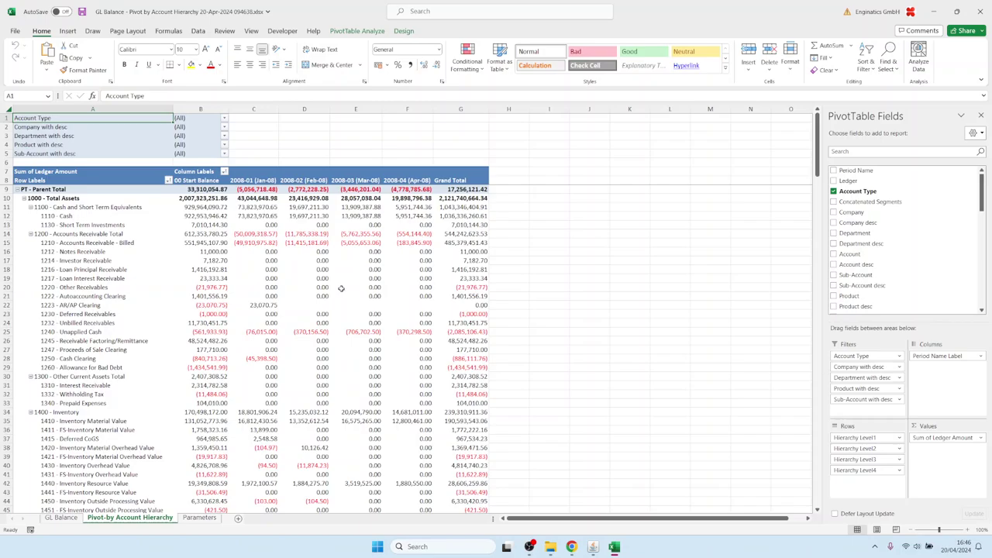
click(355, 286)
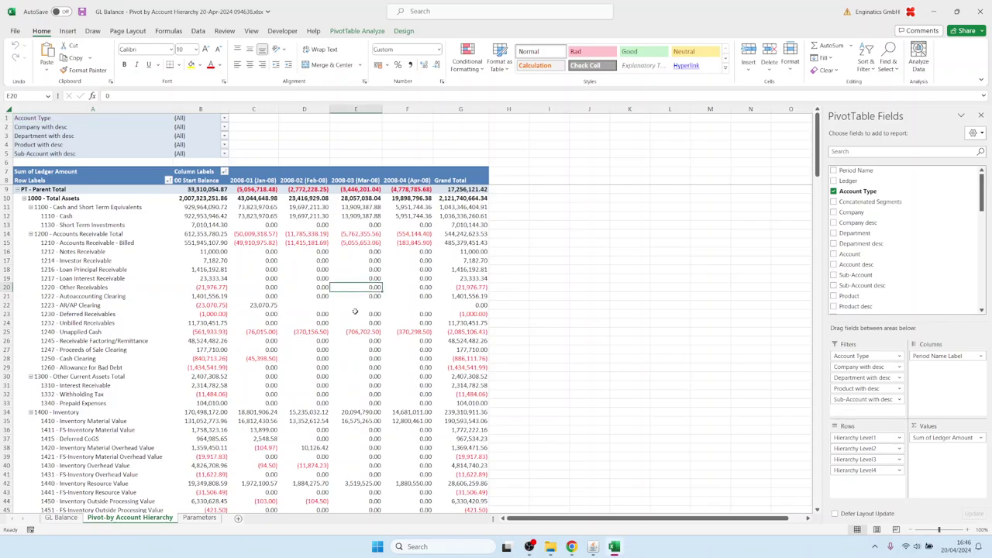
scroll(352, 302, down, 2)
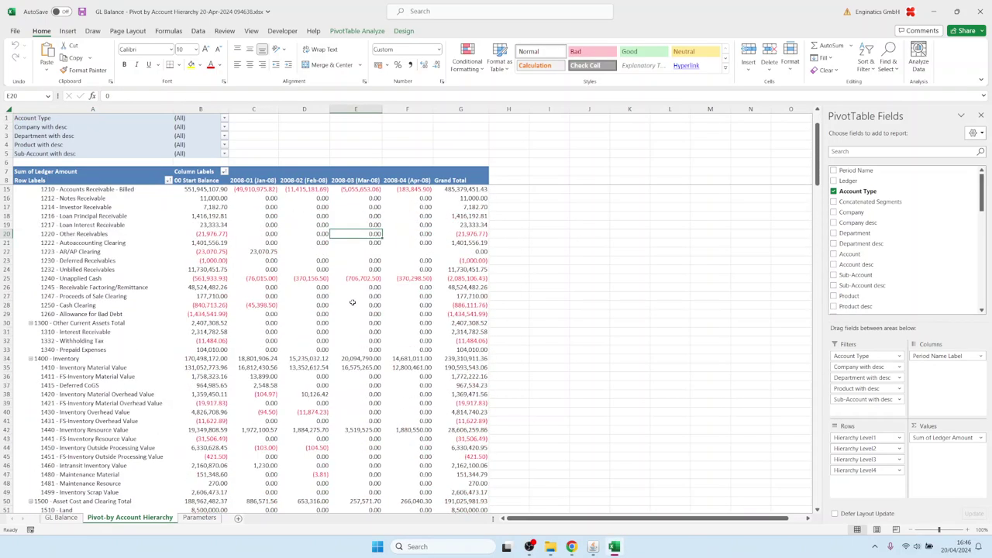
Return to Oracle Applications and switch to the Application Developer responsibility.
click(600, 548)
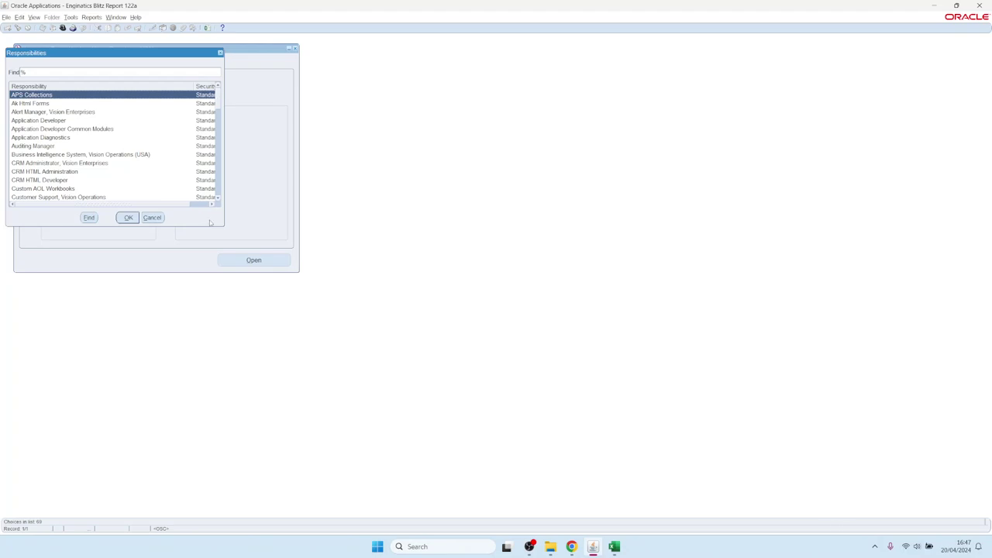
key(Down)
key(Down)
key(Down)
key(Return)
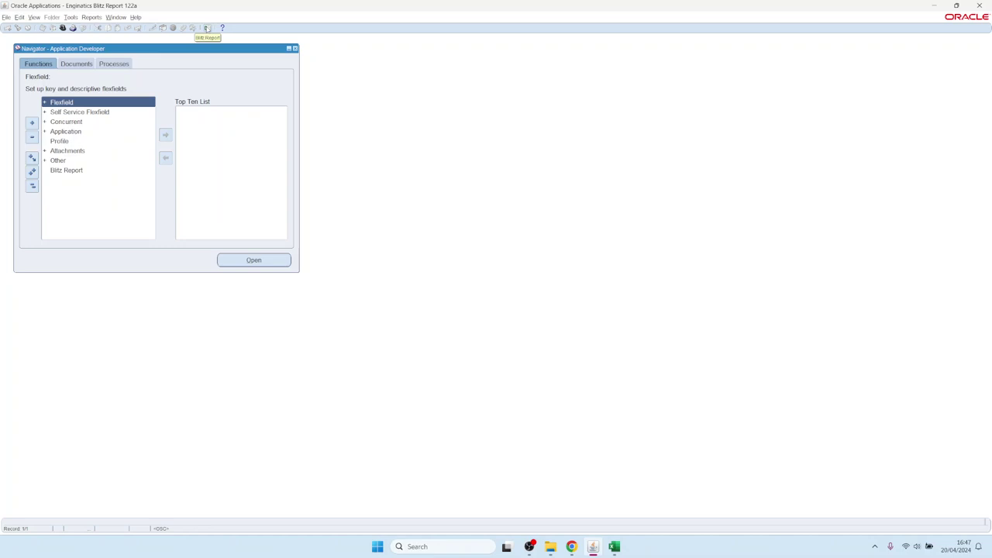
Open Blitz Report and view the FND Responsibility Access report's parameters with SYSADMIN as the user name.
click(207, 28)
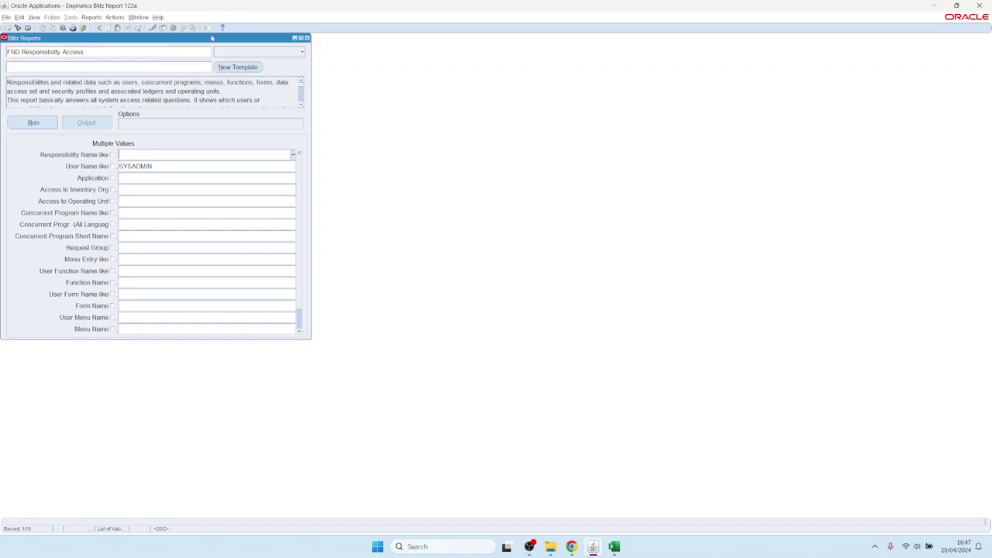
drag(210, 39, 276, 49)
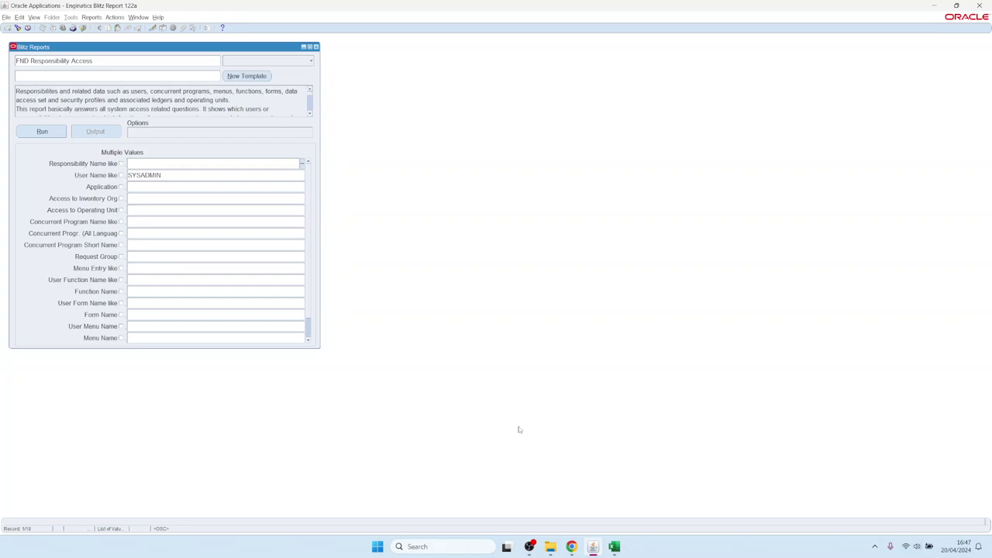
mouse_move(572, 551)
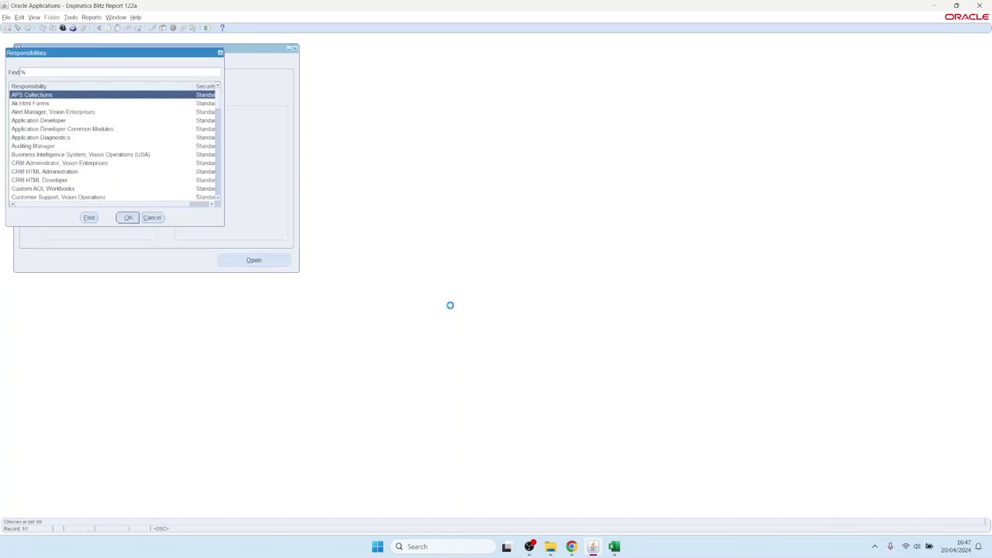
Switch to the System Administrator responsibility and find the "Blitz%" system profile options at site level and for user SYSADMIN.
text(s)
key(Return)
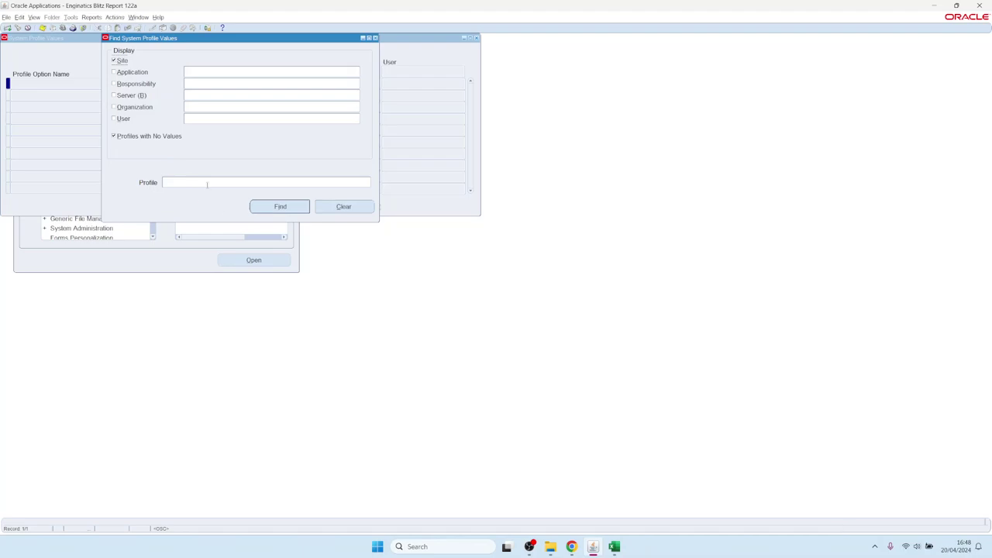
text(Blitz%)
click(206, 118)
text(SYSADMIN)
click(294, 206)
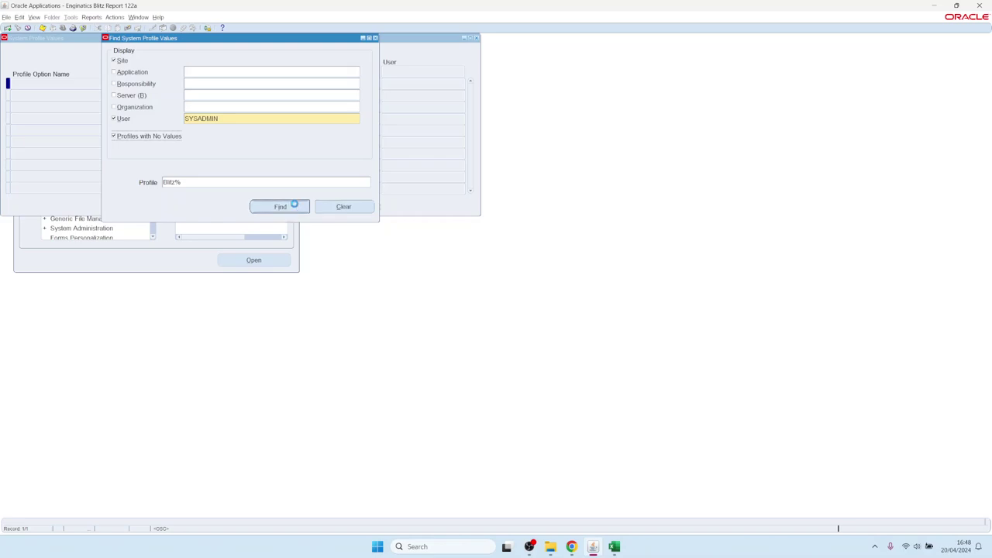
Locate the Blitz Report Access profile option and open its list of values for user SYSADMIN.
click(160, 134)
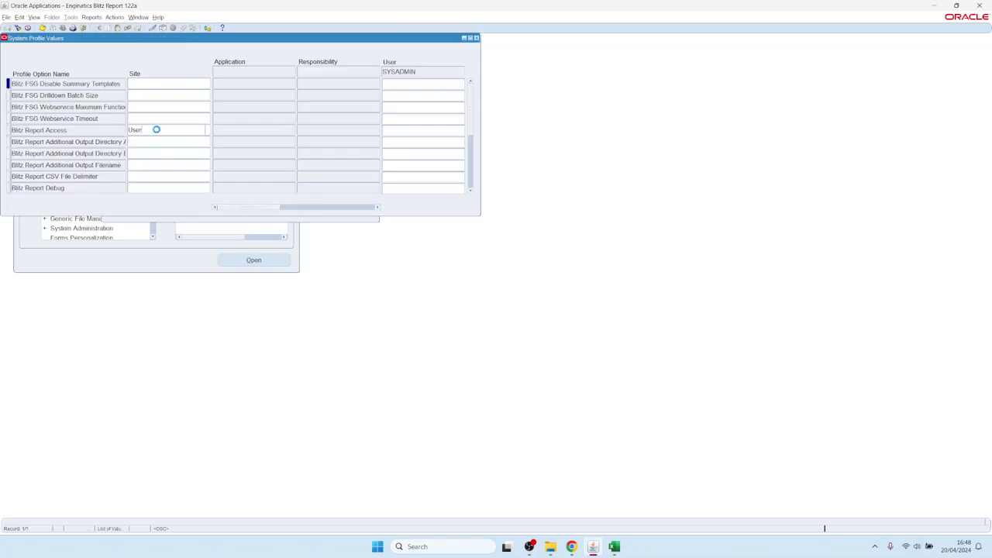
click(25, 126)
drag(10, 130, 97, 136)
click(152, 130)
click(422, 130)
click(461, 129)
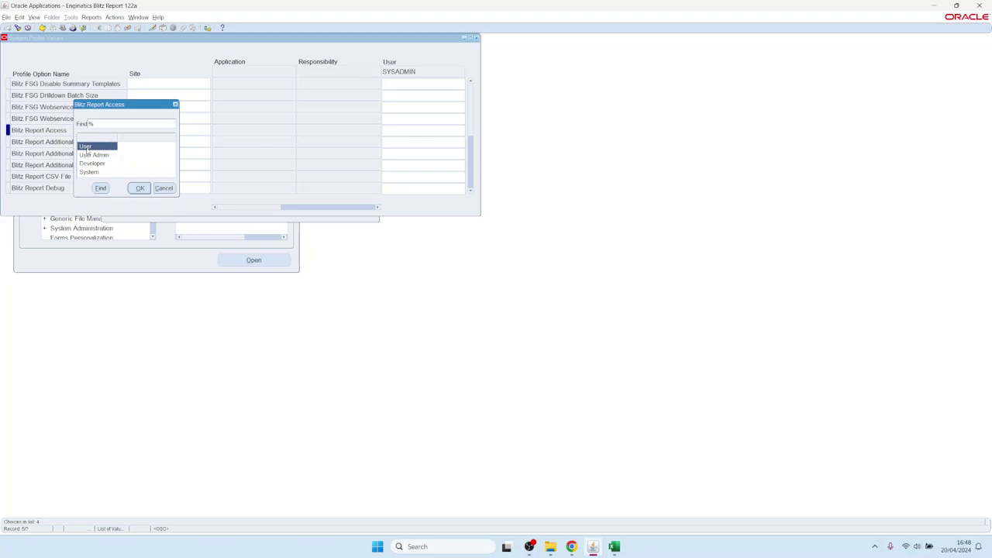
Go through the User Admin, Developer and System access levels in the Blitz Report Access list.
click(99, 157)
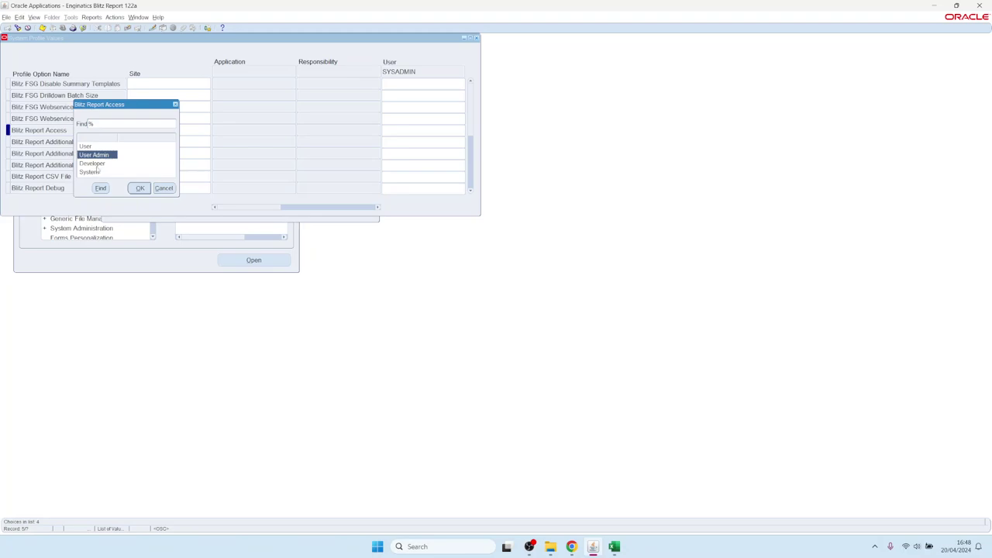
click(99, 166)
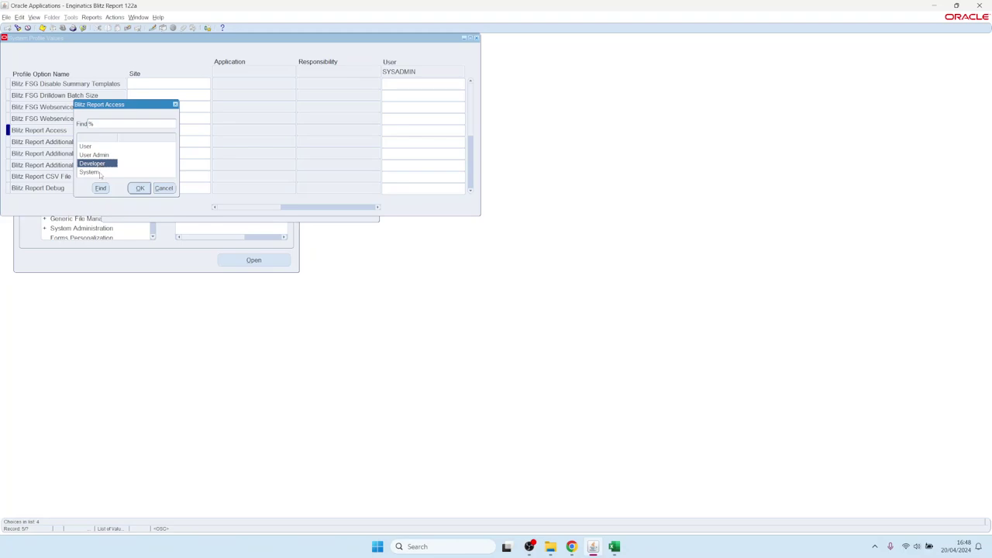
click(101, 172)
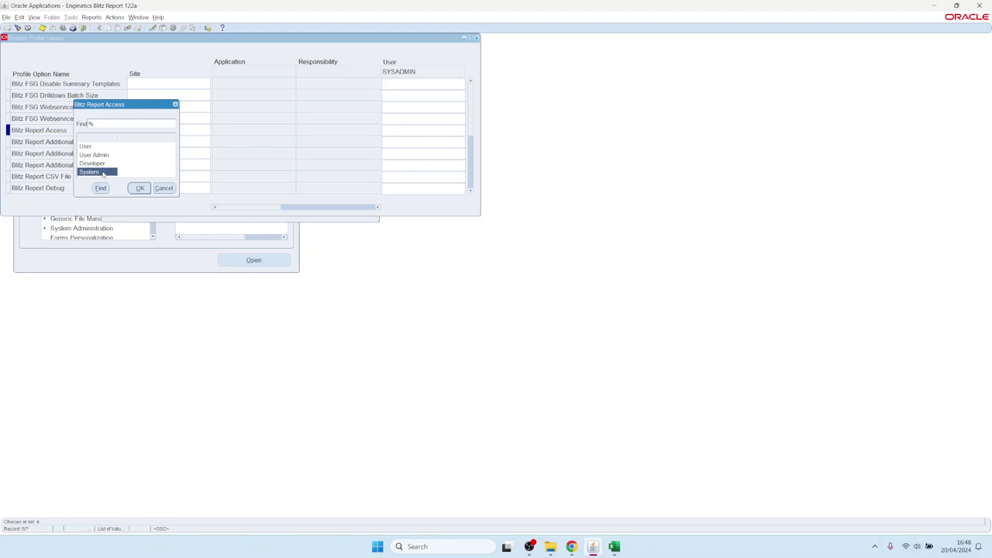
Switch to Chrome and open the Profile options section of the Blitz Report Developer Guide on the Enginatics website.
click(571, 547)
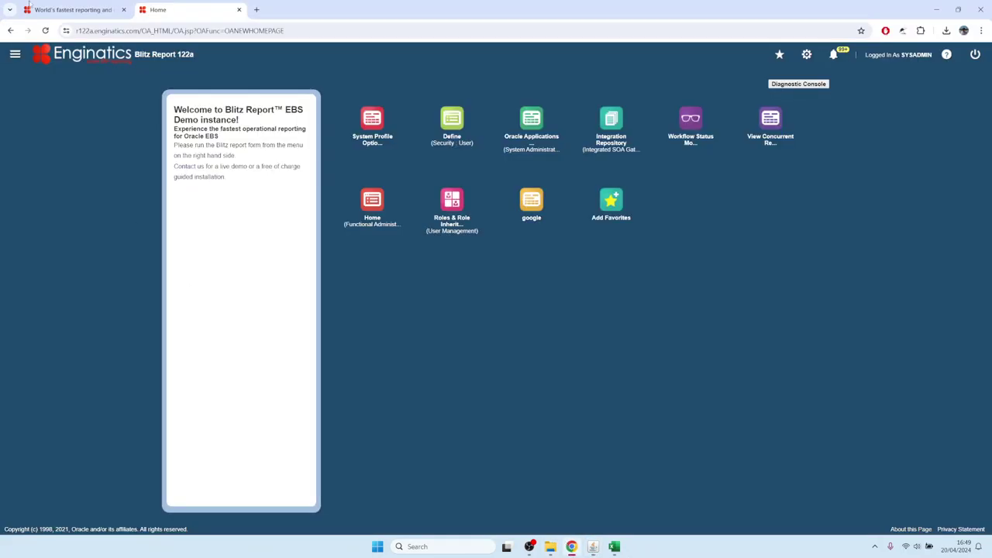
click(70, 9)
mouse_move(425, 77)
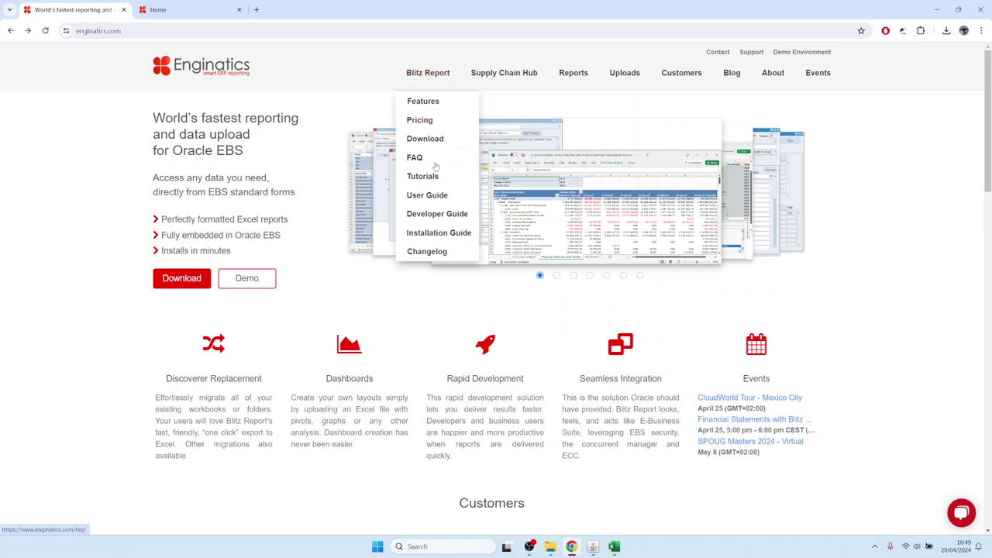
click(435, 215)
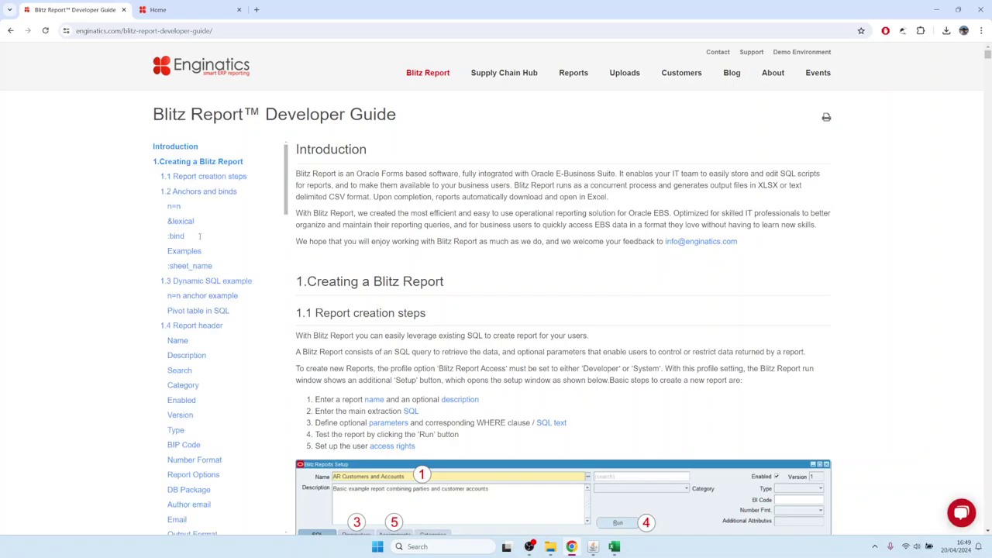
scroll(199, 233, down, 15)
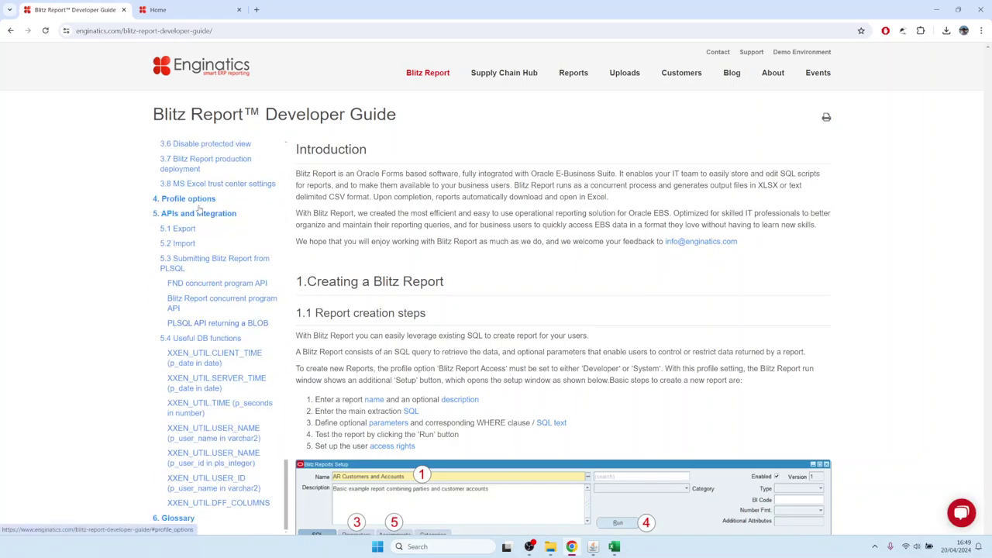
click(196, 201)
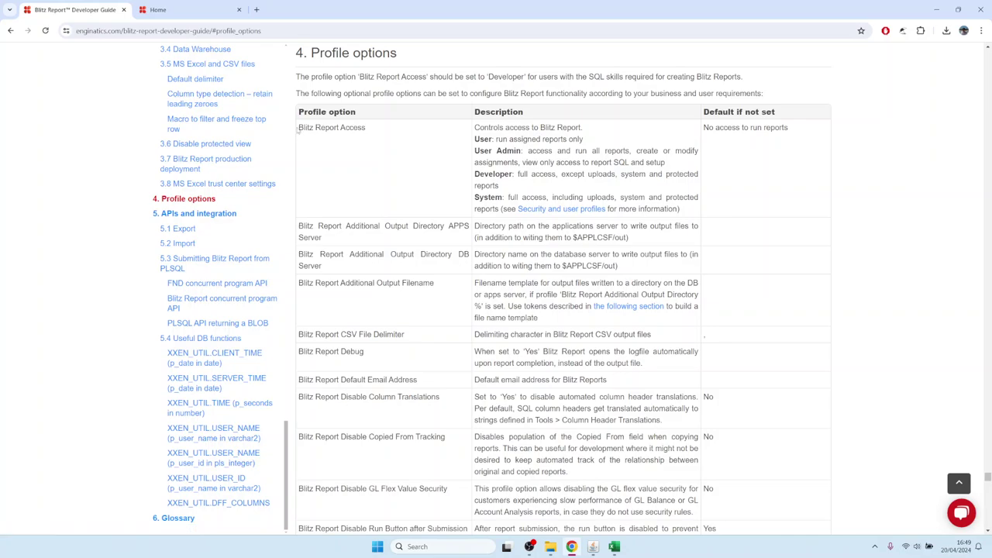
Read the guide's Blitz Report Access level descriptions, return to Oracle Applications and close the access list without choosing a value.
drag(303, 128, 375, 128)
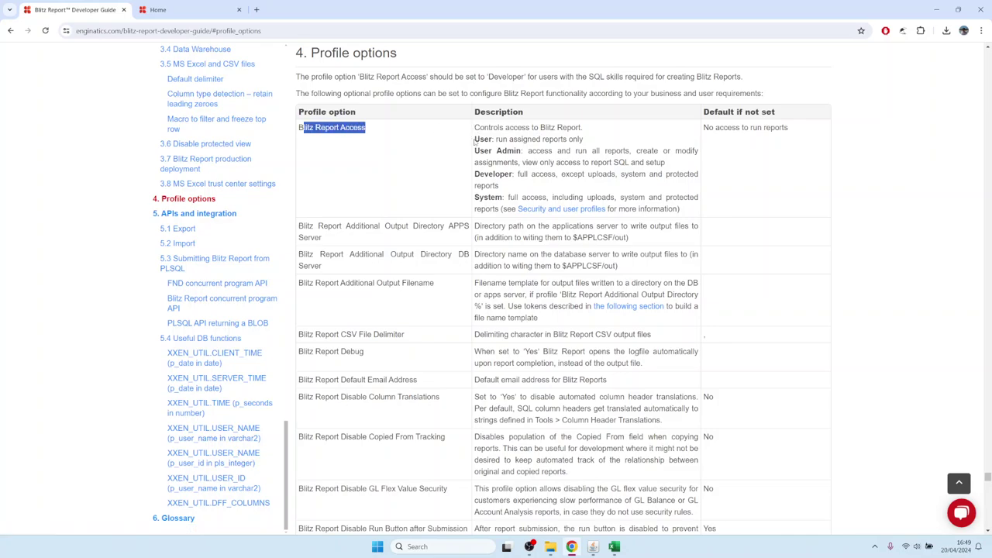
drag(475, 140, 580, 140)
click(498, 155)
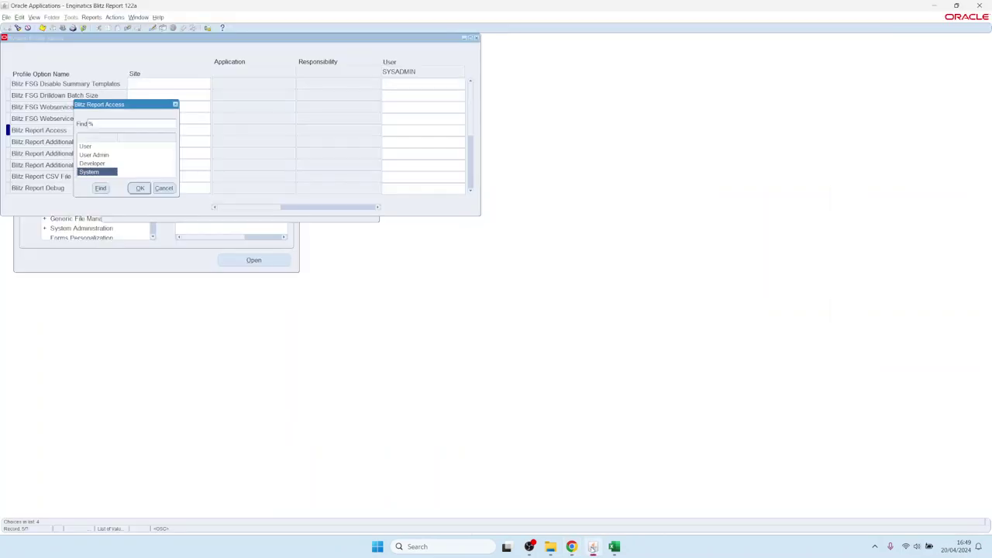
click(594, 547)
click(164, 188)
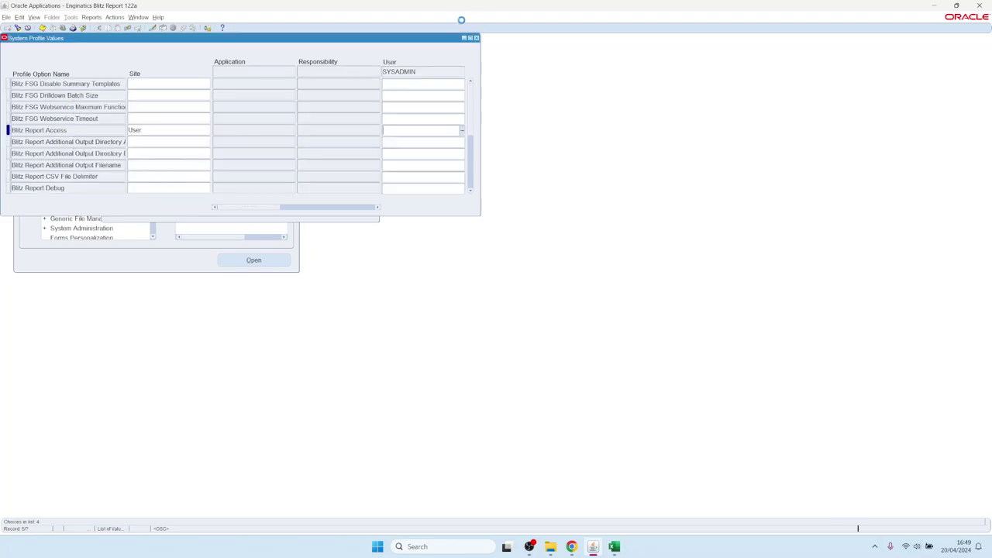
Close the profile values and query the Blitz% system profile options again at site level and for user SYSADMIN.
click(477, 37)
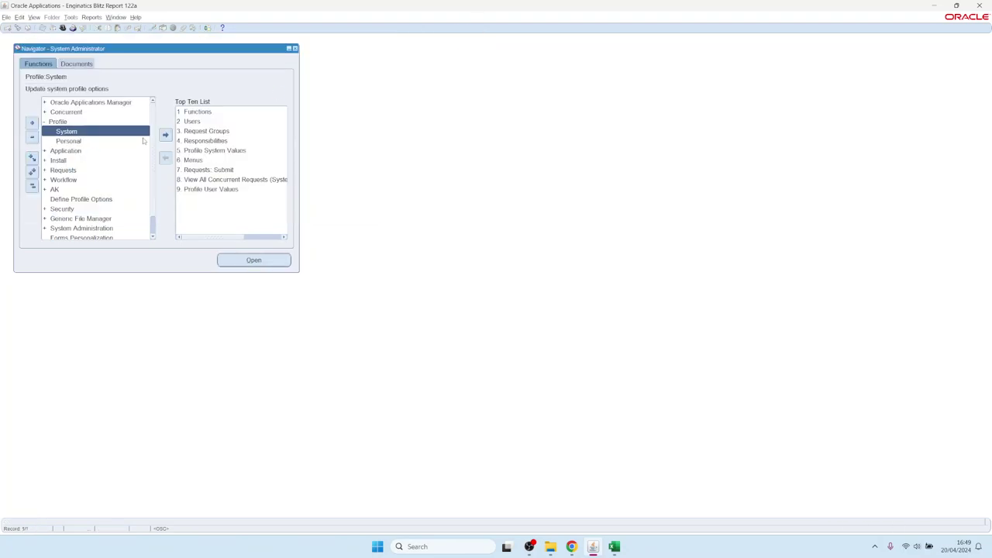
click(206, 28)
double_click(66, 132)
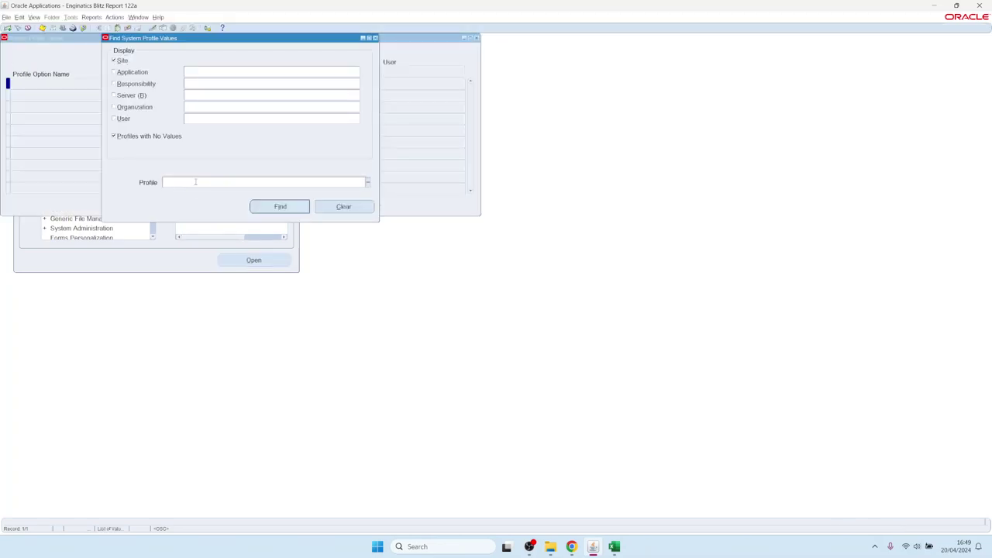
text(Blitz%)
click(204, 119)
text(SYSA)
key(Return)
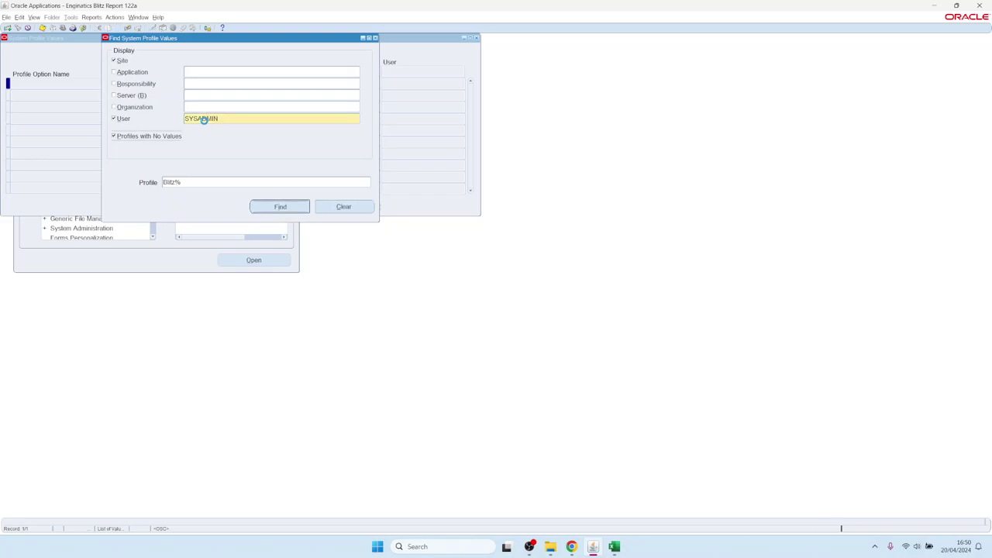
Set the Blitz Report Access profile option to System for user SYSADMIN and save.
click(410, 128)
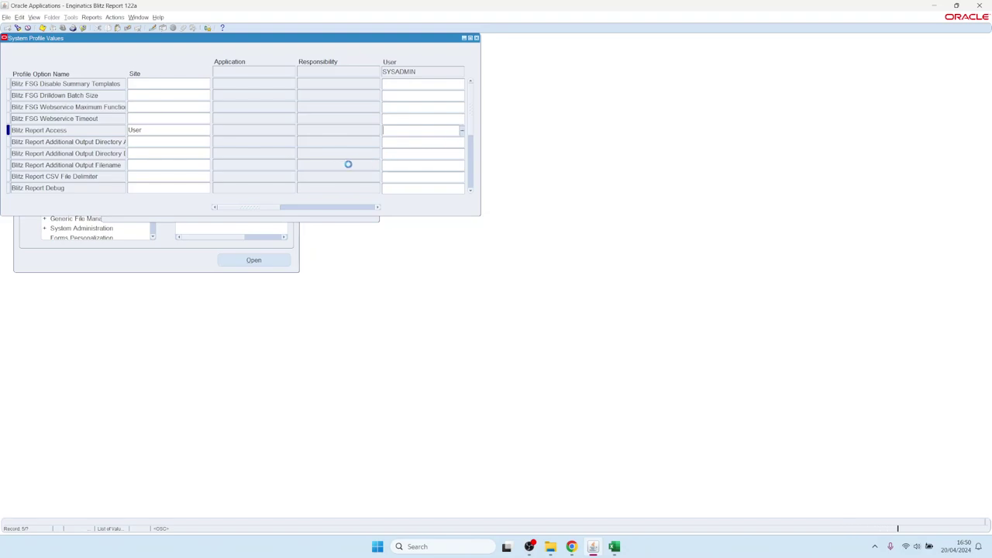
key(ctrl+l)
click(90, 172)
double_click(92, 172)
key(ctrl+s)
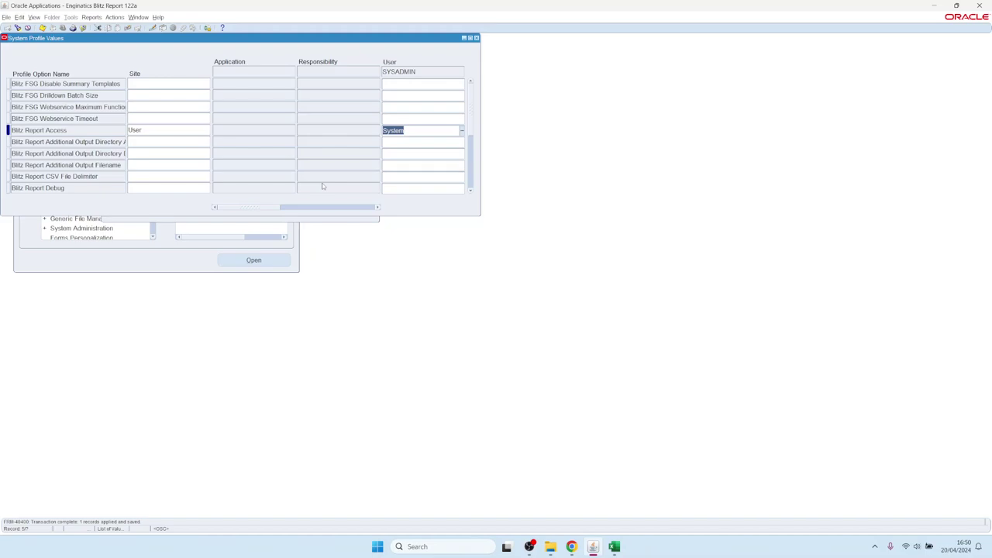
Close the profile values and reselect the System Administrator responsibility.
key(F4)
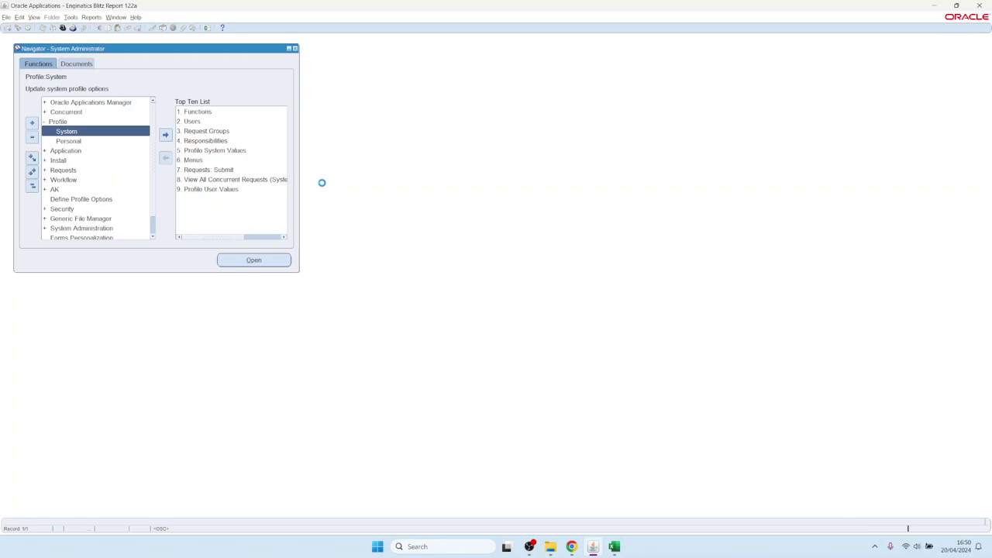
key(ctrl+l)
text(s%)
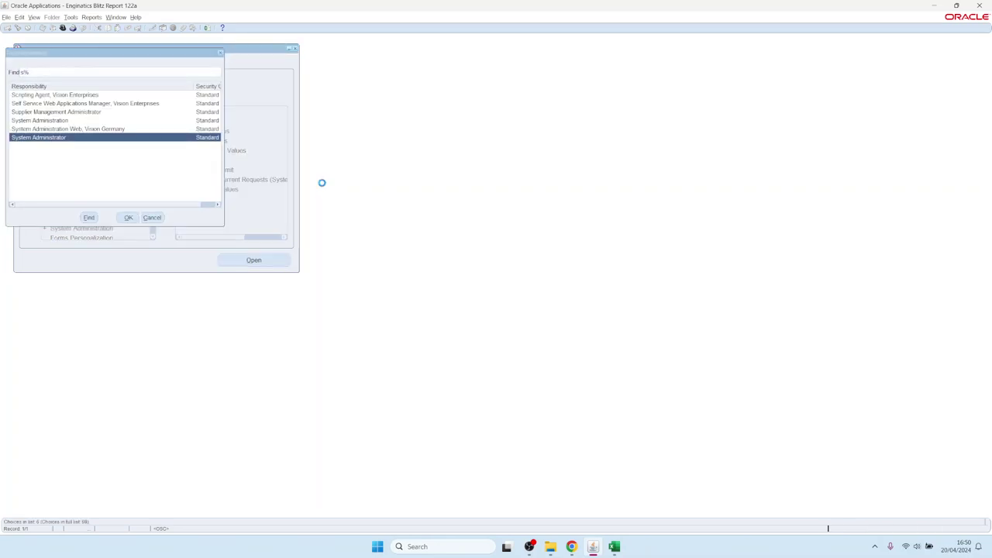
key(Return)
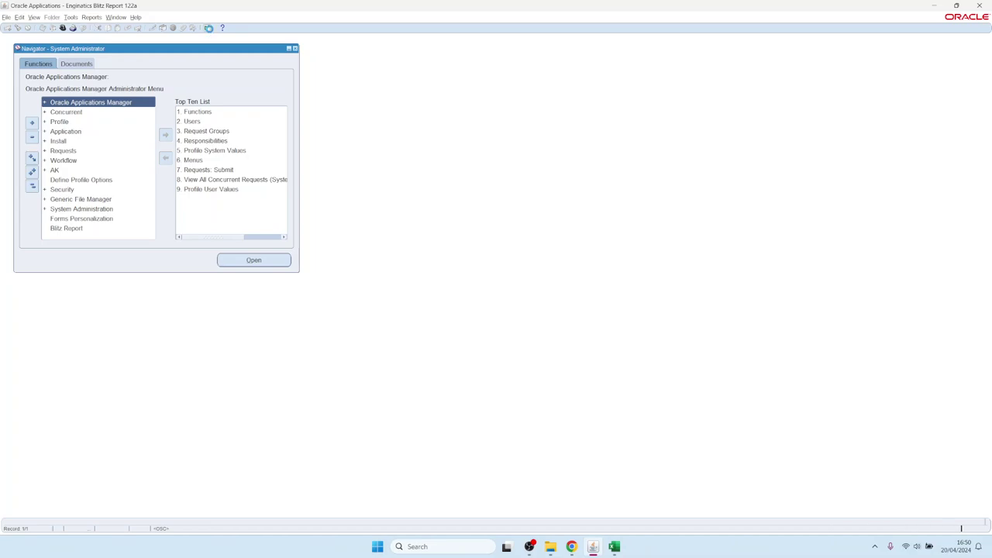
Open Blitz Report and go through the SQL, parameters and assignments in the GL Balance report's setup.
click(209, 28)
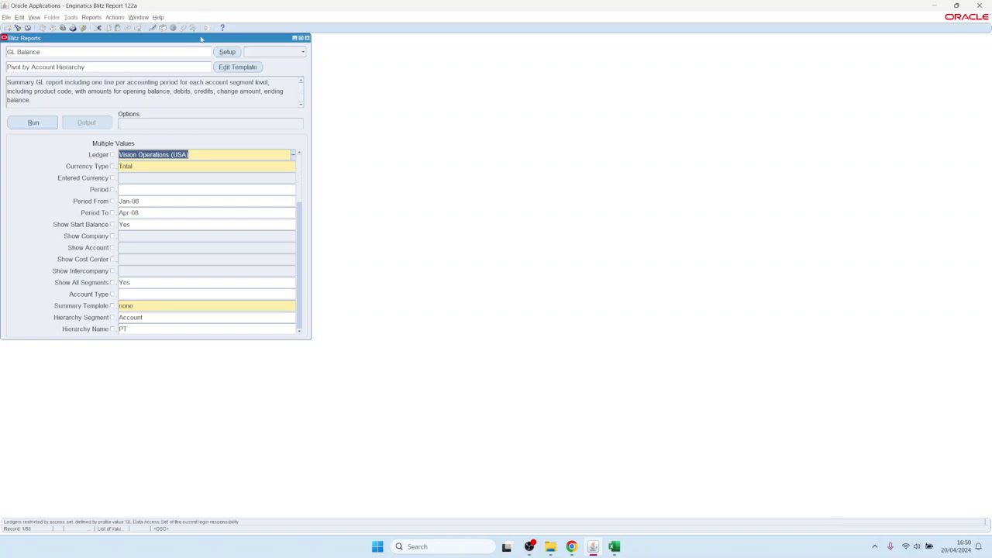
click(228, 52)
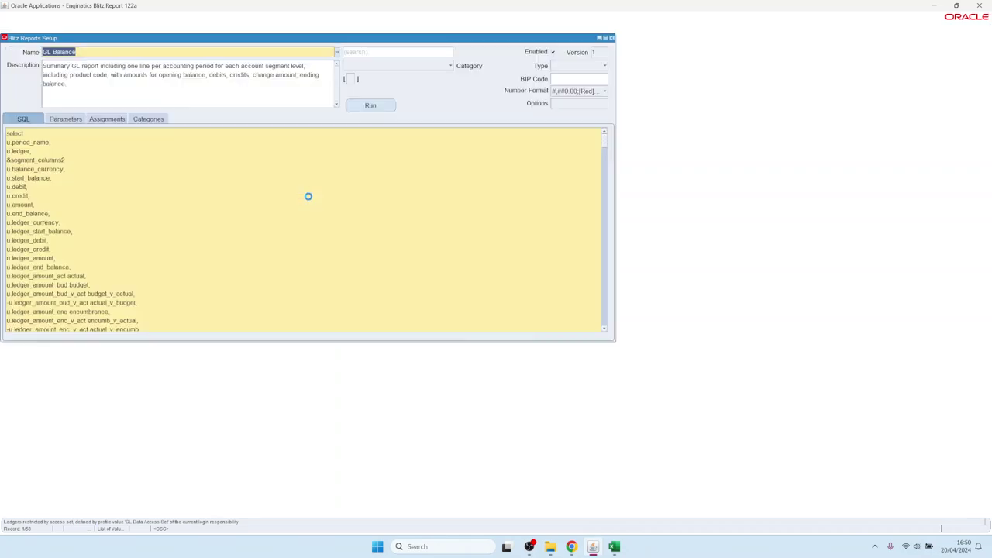
click(176, 203)
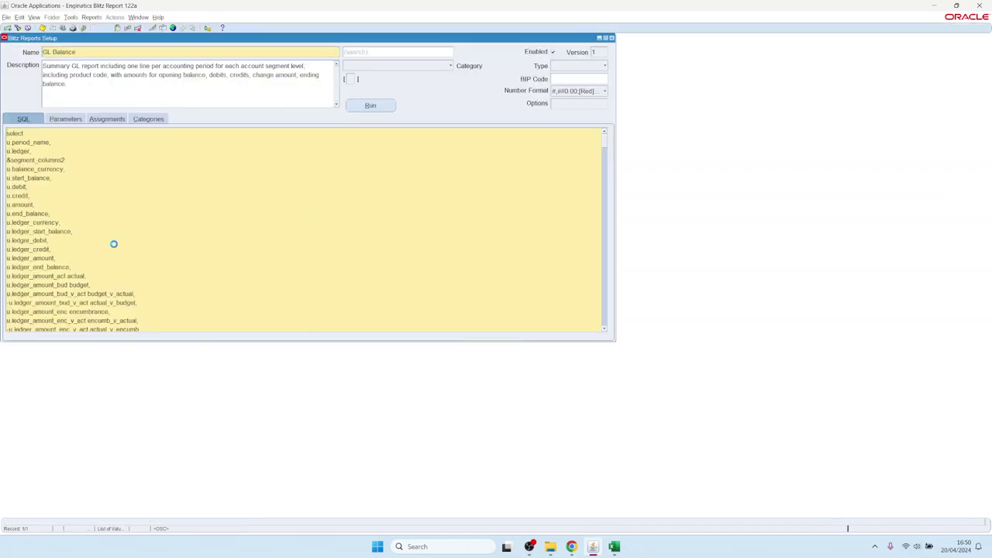
key(ctrl+a)
click(68, 119)
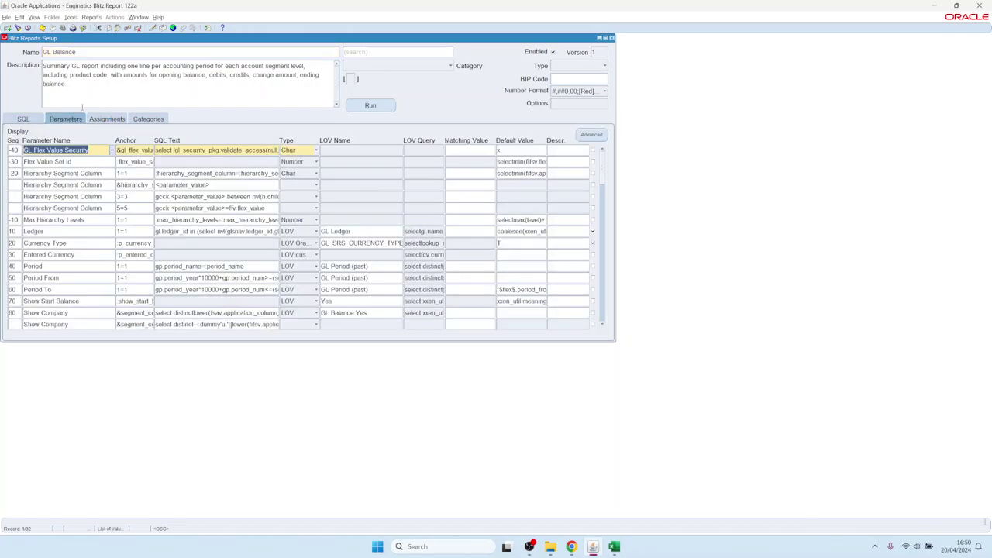
click(103, 119)
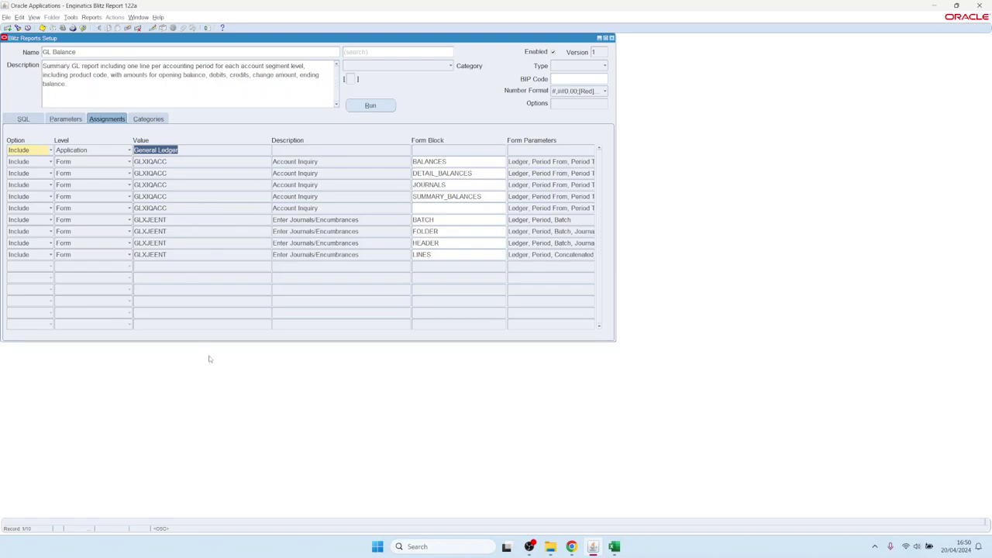
Check the levels offered for a new assignment line of GL Balance without choosing one.
click(87, 52)
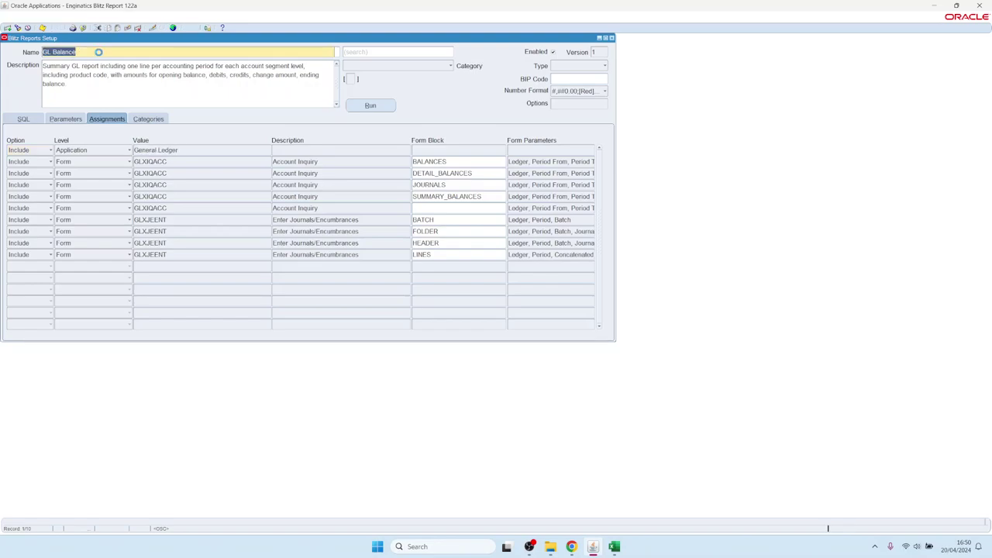
click(139, 266)
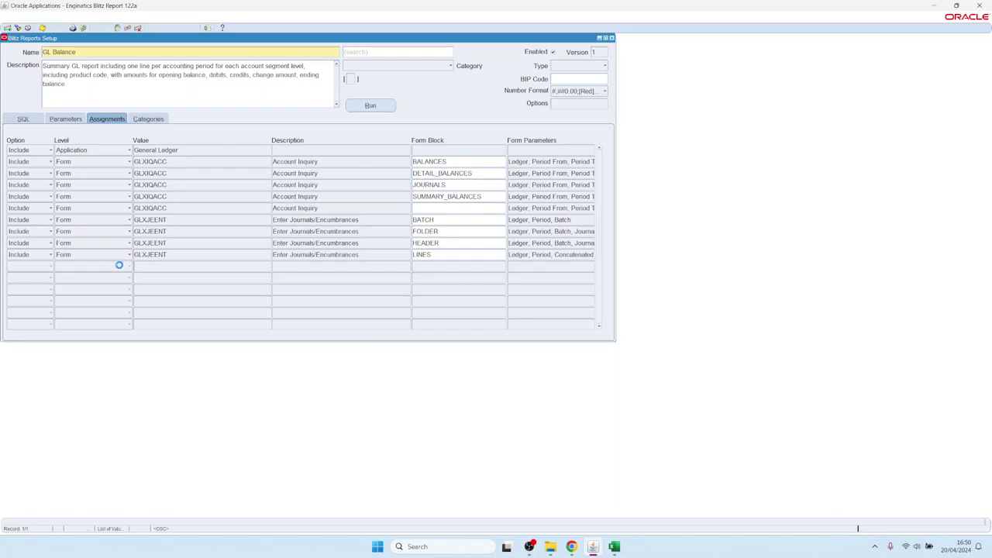
click(119, 265)
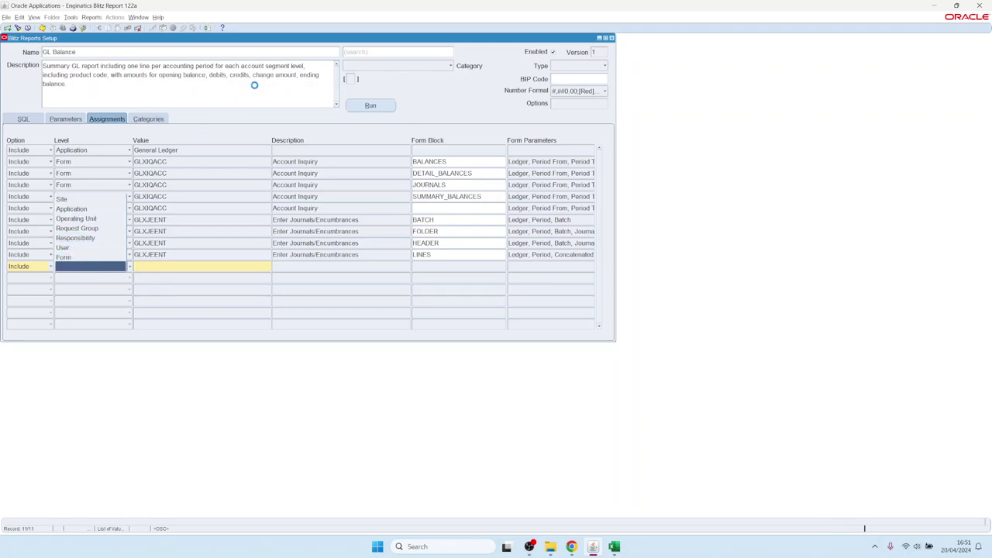
key(Escape)
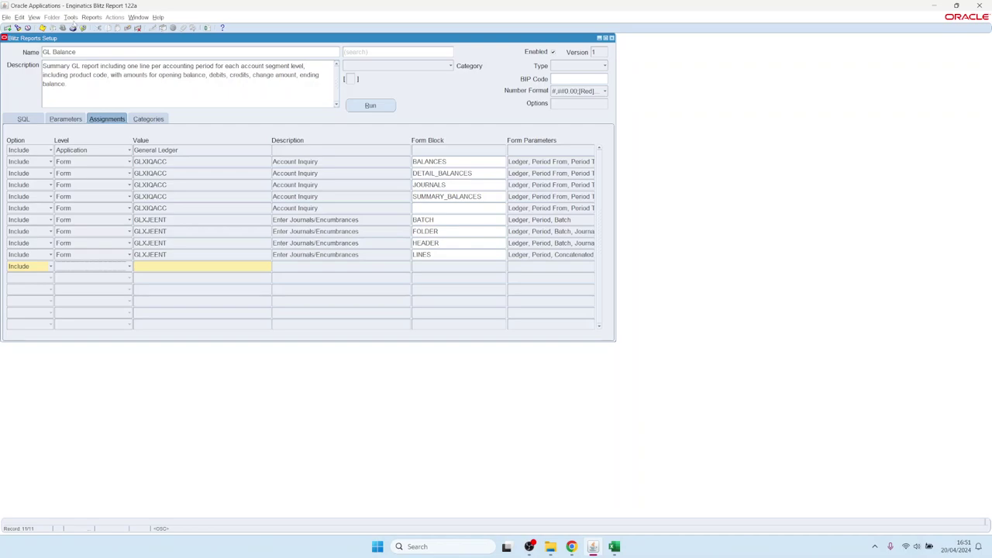
Open the Blitz Report license information and check the maximum number of users.
click(70, 17)
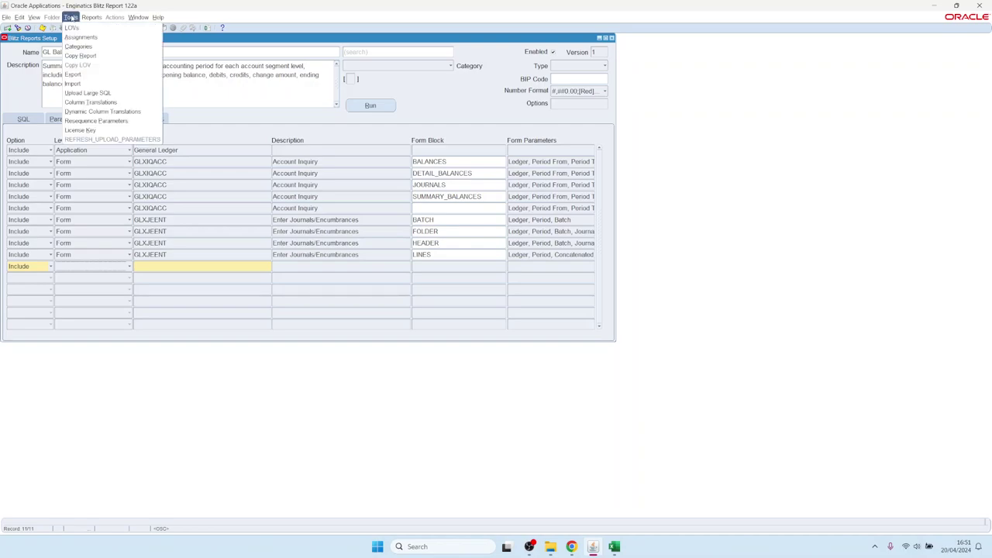
click(91, 131)
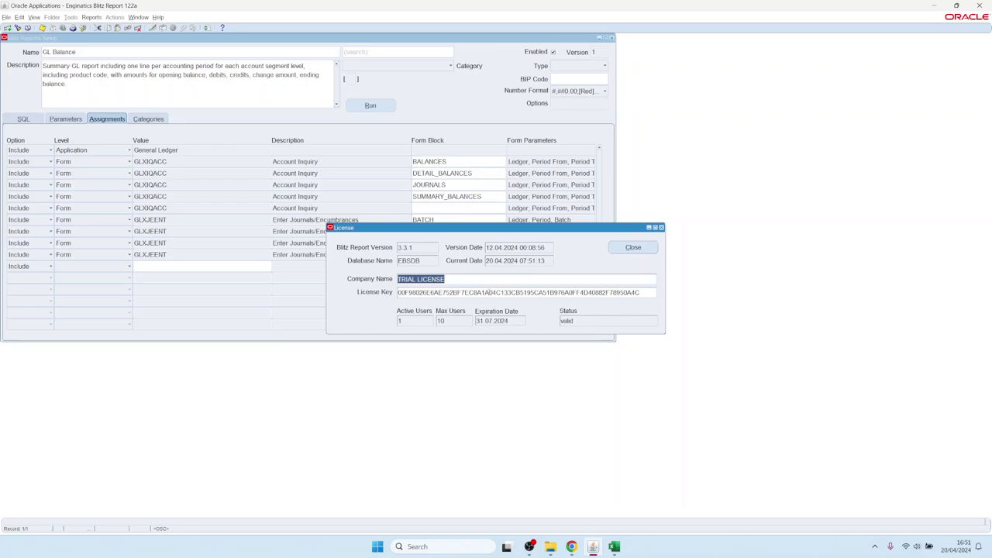
double_click(444, 321)
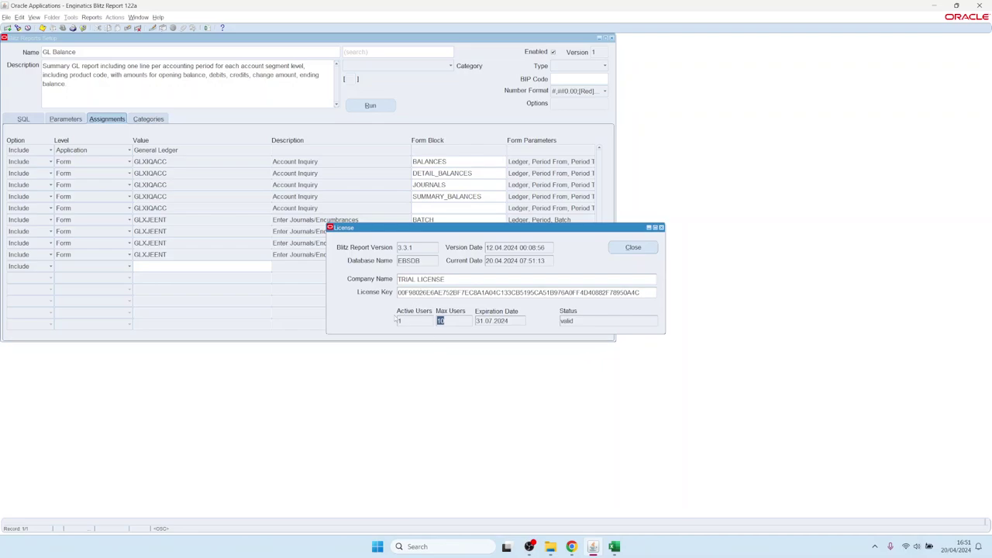
Open the Blitz Report License Users output in Excel from the active users count, review it and return to Oracle Applications.
click(410, 319)
double_click(401, 321)
click(398, 319)
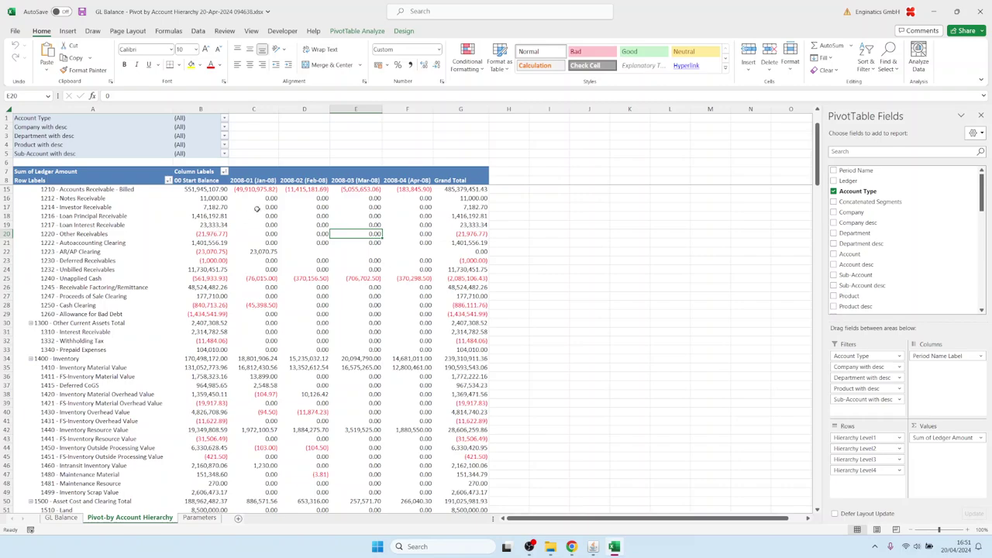
click(53, 128)
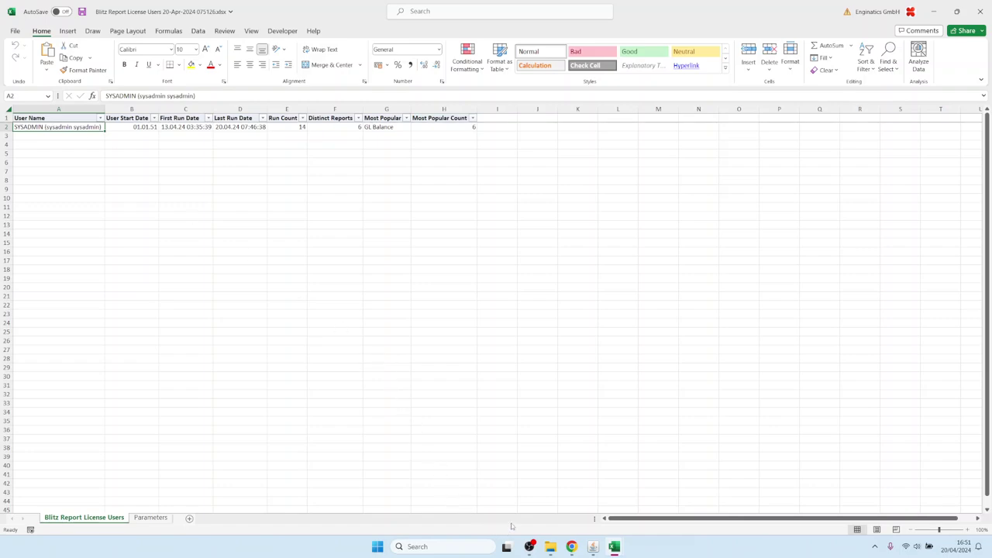
mouse_move(598, 544)
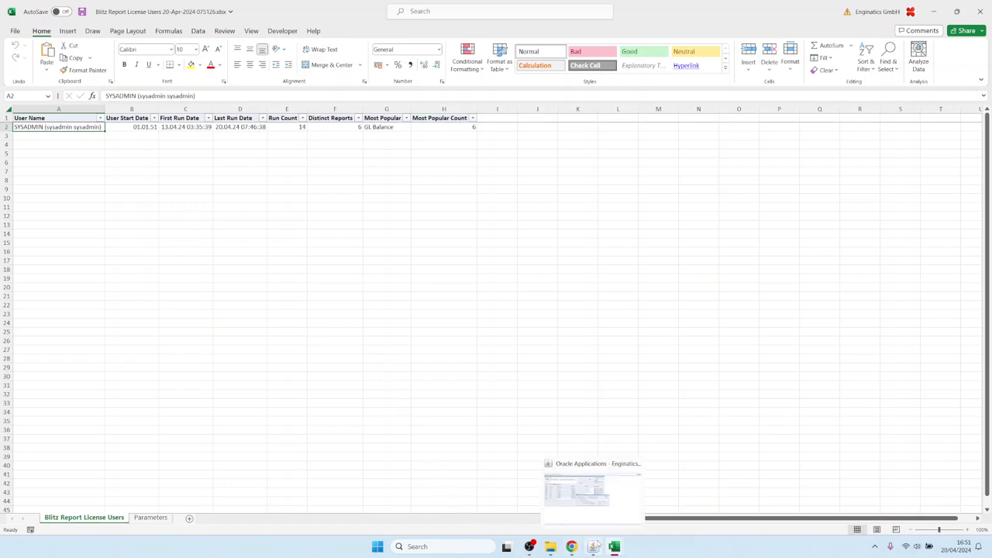
click(594, 518)
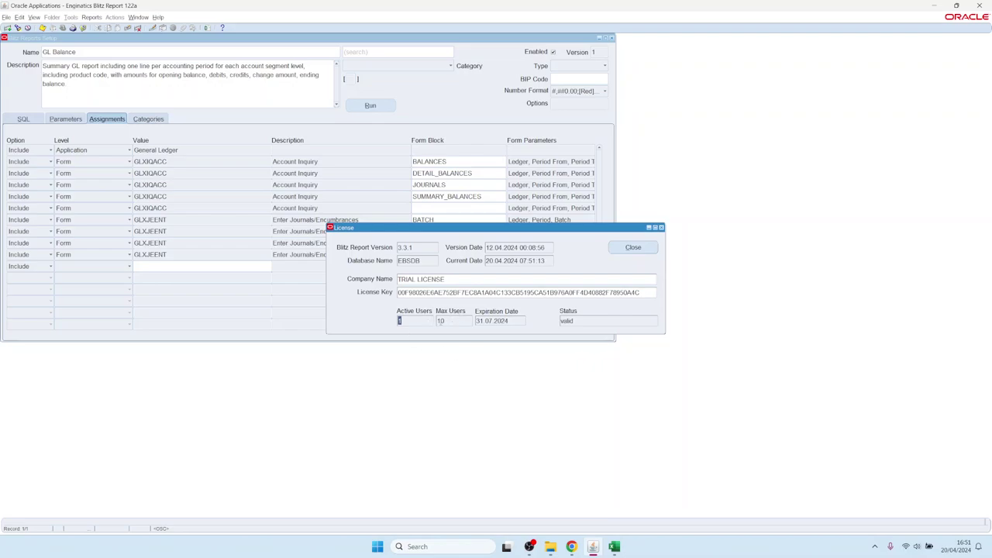
Close the license and report setup windows and query the Blitz% system profile options at site level.
click(634, 248)
click(612, 38)
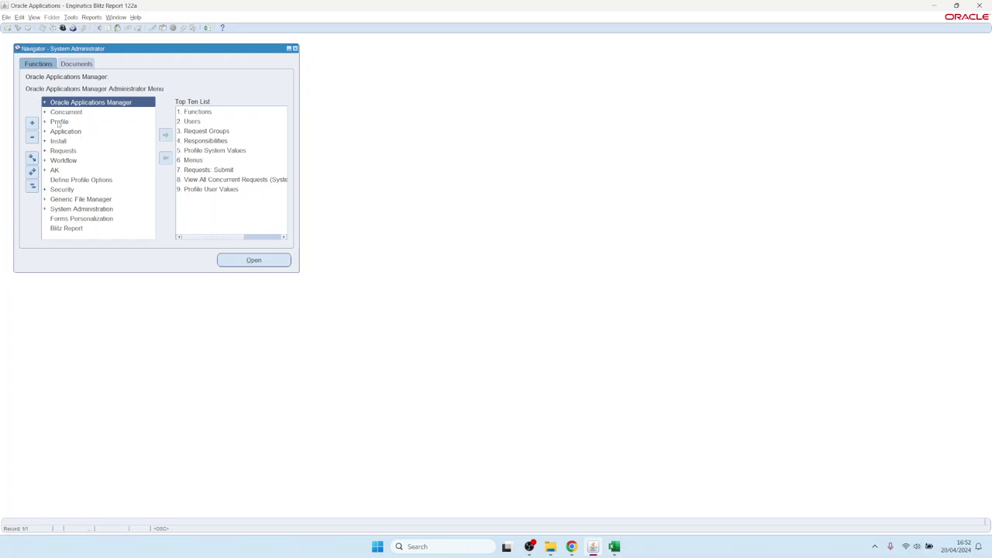
click(59, 121)
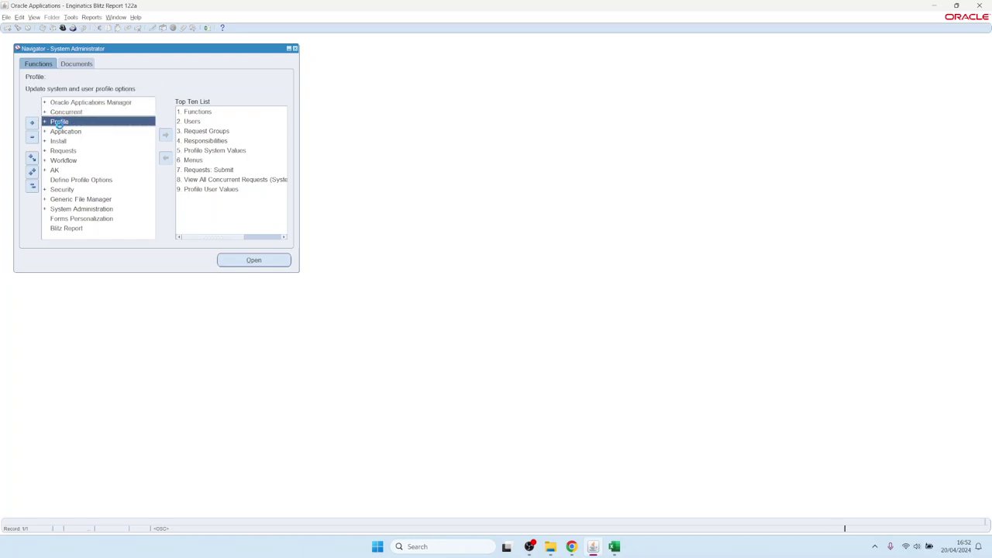
double_click(61, 124)
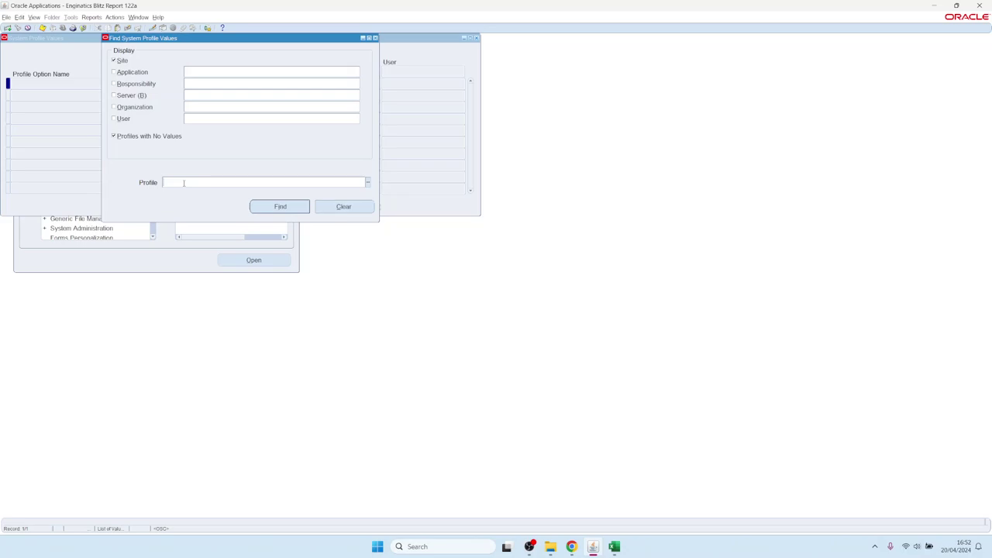
text(Blitz%)
key(Tab)
click(236, 120)
key(Return)
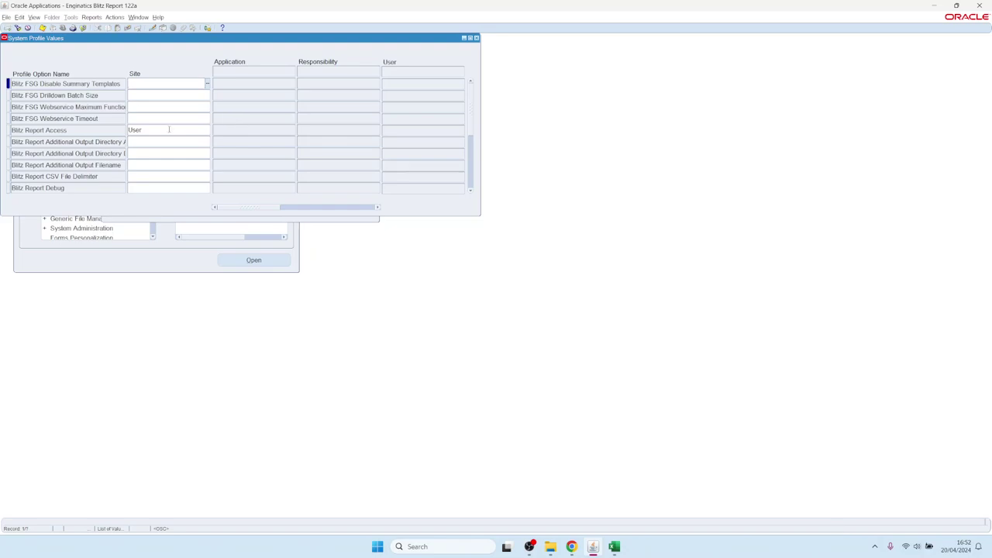
Repeat the Blitz% profile option query with user SYSADMIN included.
click(18, 28)
click(218, 119)
text(SY)
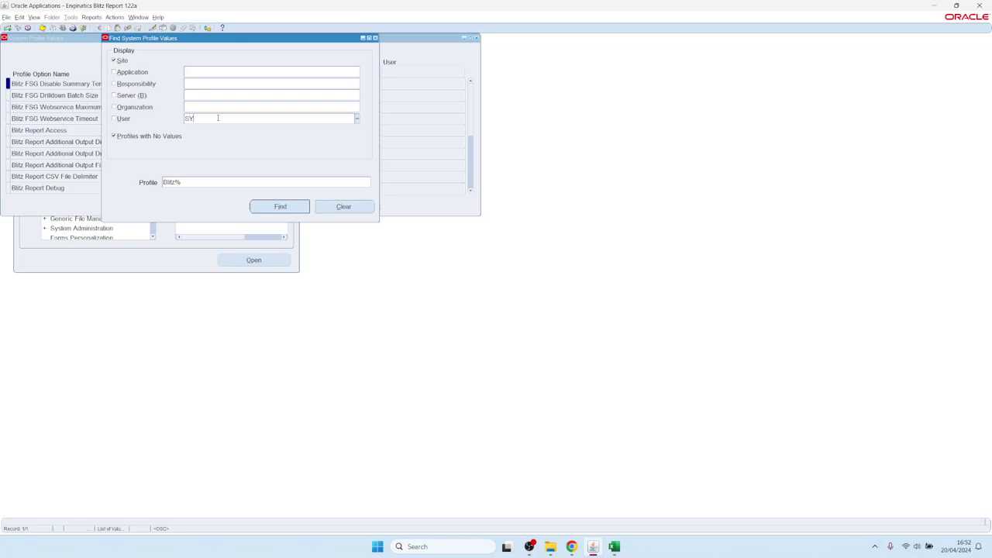
text(SDA)
key(Tab)
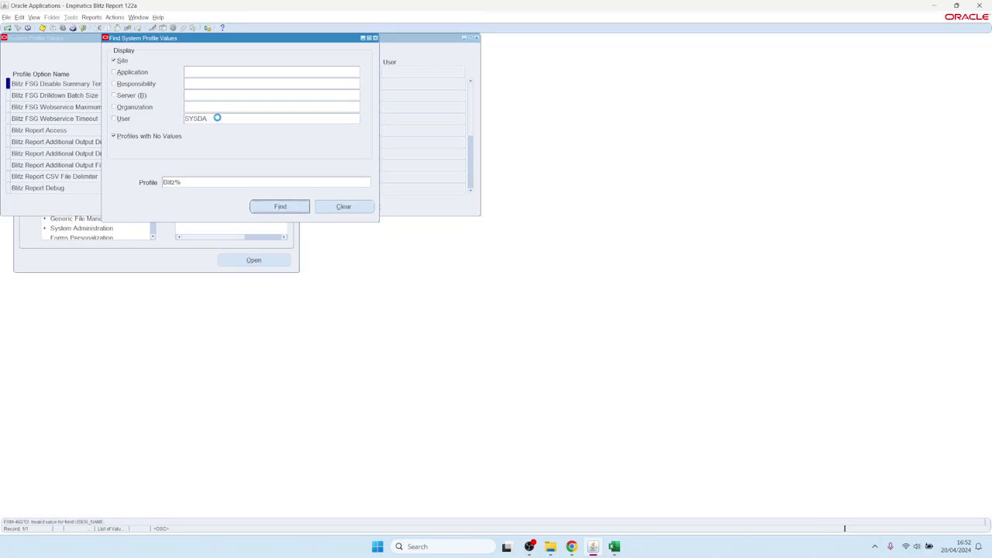
click(218, 118)
key(BackSpace)
key(BackSpace)
text(AD)
key(Return)
Clear the Blitz Report Access values at both the SYSADMIN user level and the site level, and save.
double_click(418, 133)
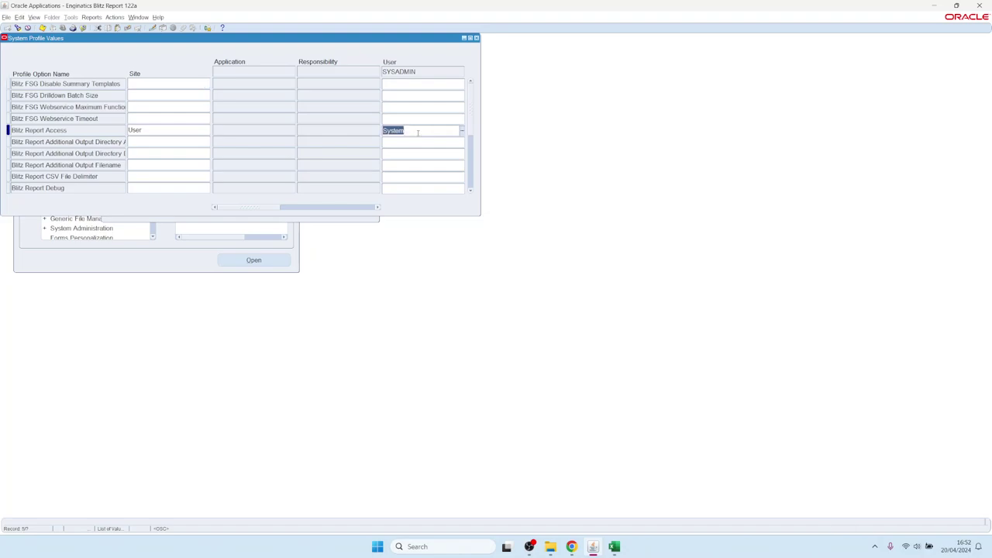
key(Delete)
click(150, 132)
double_click(150, 131)
key(Delete)
key(ctrl+s)
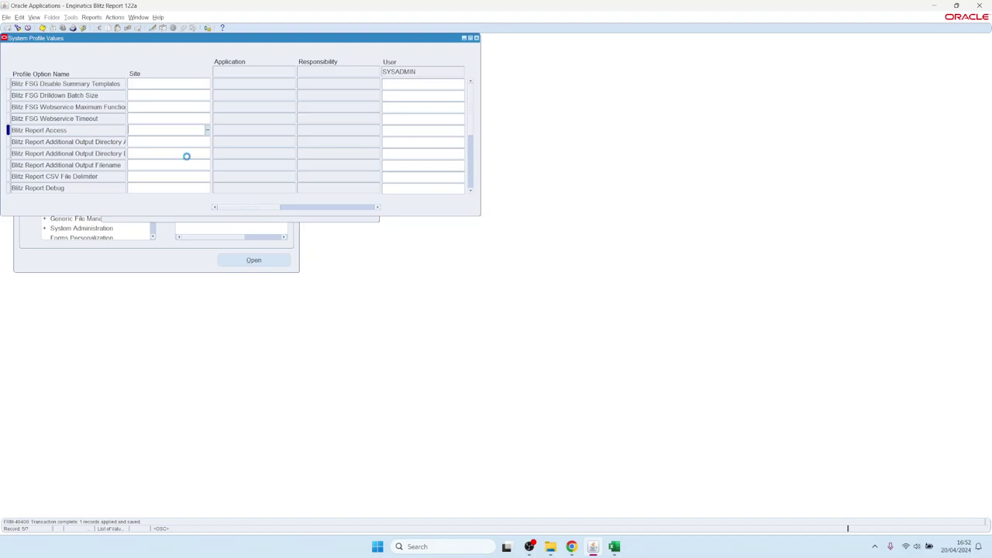
Close the profile values and switch to the General Ledger, Vision Operations (USA) responsibility.
key(F4)
key(alt+f)
key(Escape)
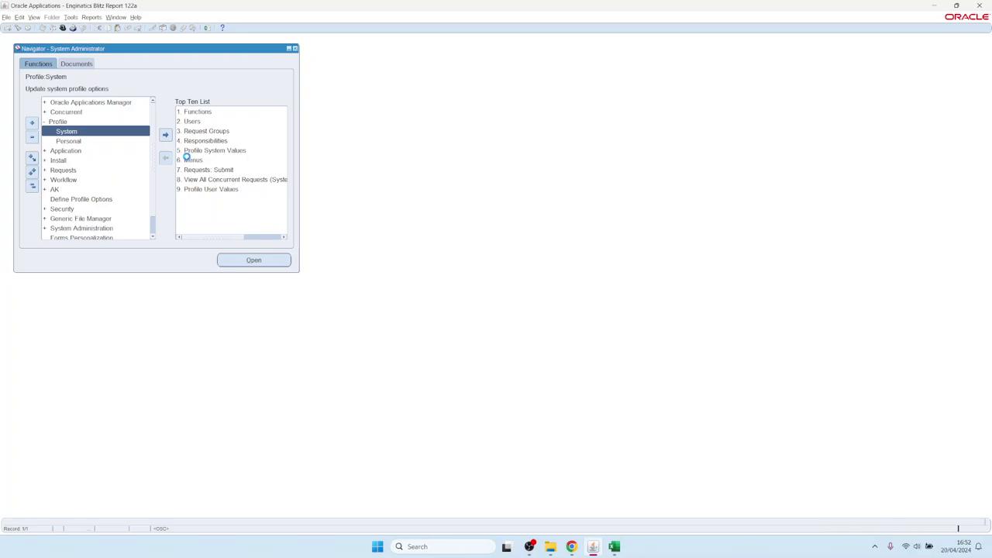
text(general Ledger%)
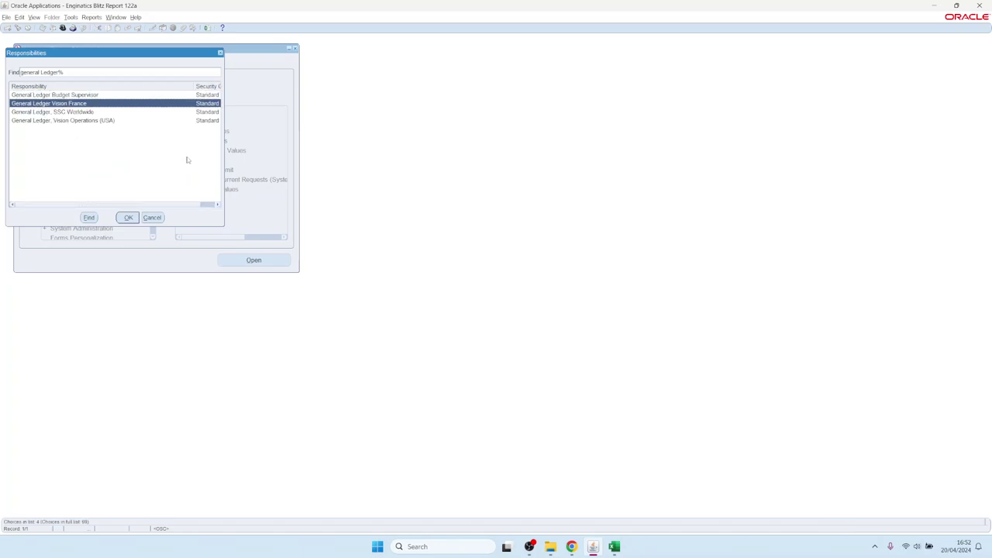
key(Down)
key(Down)
key(Up)
key(Up)
key(Down)
key(Down)
key(Return)
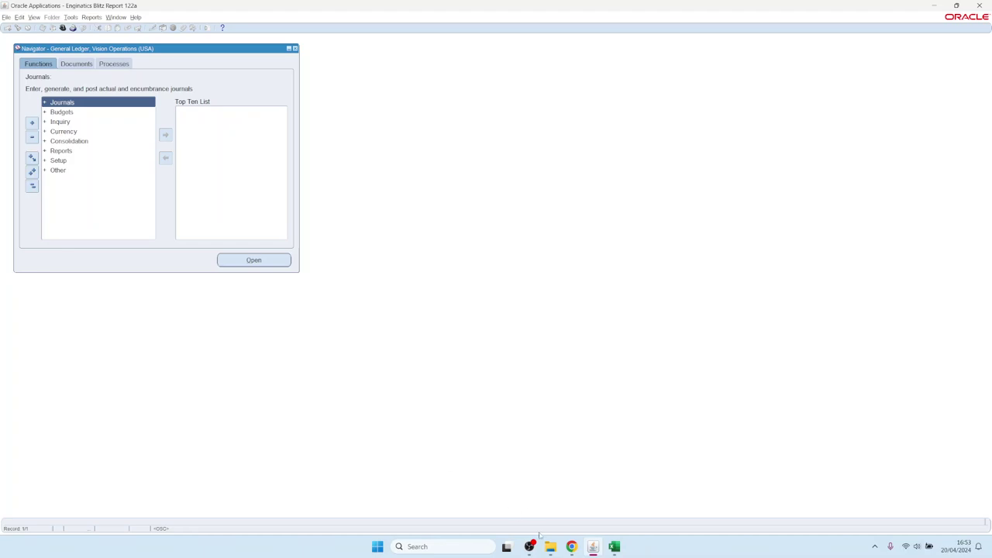
Switch to the Blitz Report Developer Guide in Chrome, open the Security and user profiles section, and examine the Blitz Report Access entry.
click(571, 546)
click(74, 9)
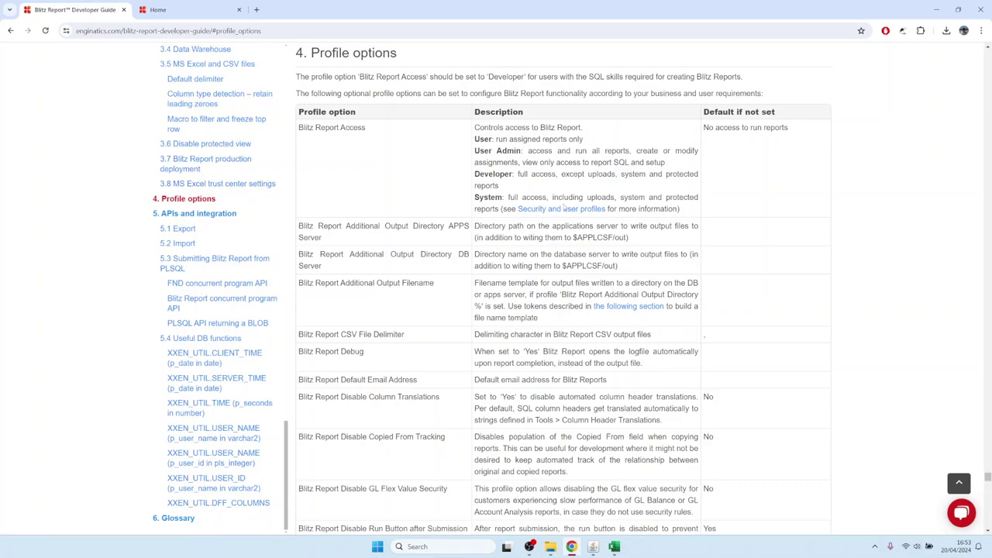
click(561, 209)
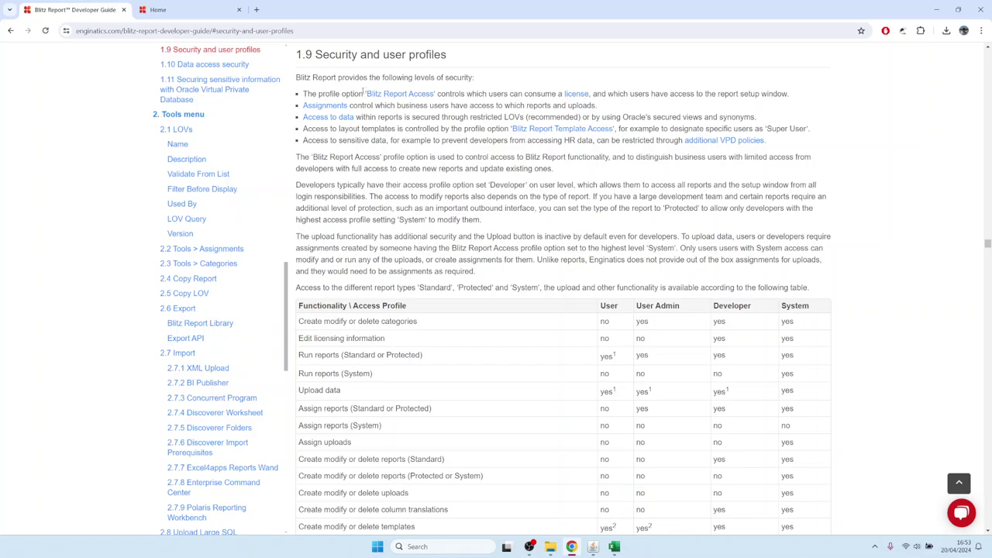
drag(365, 94, 435, 93)
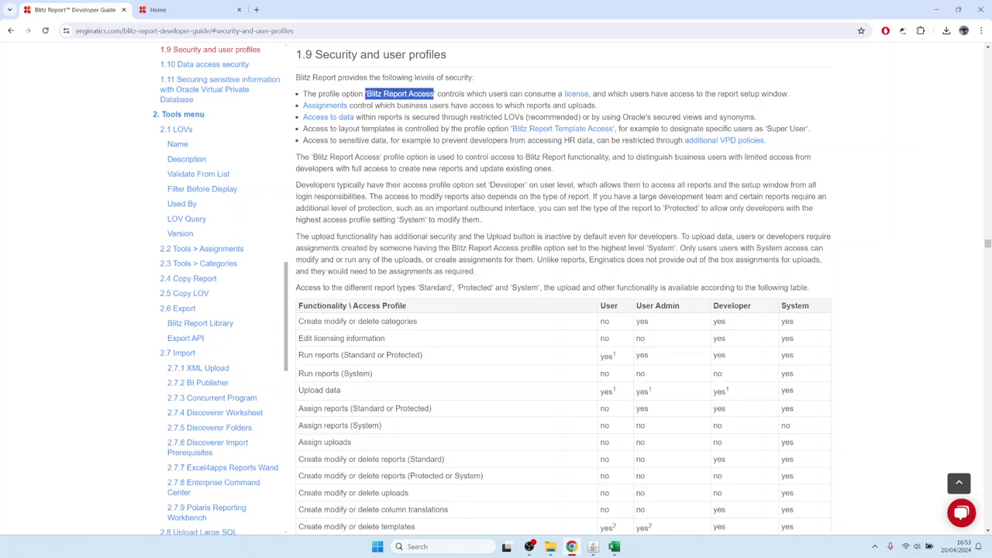
click(386, 109)
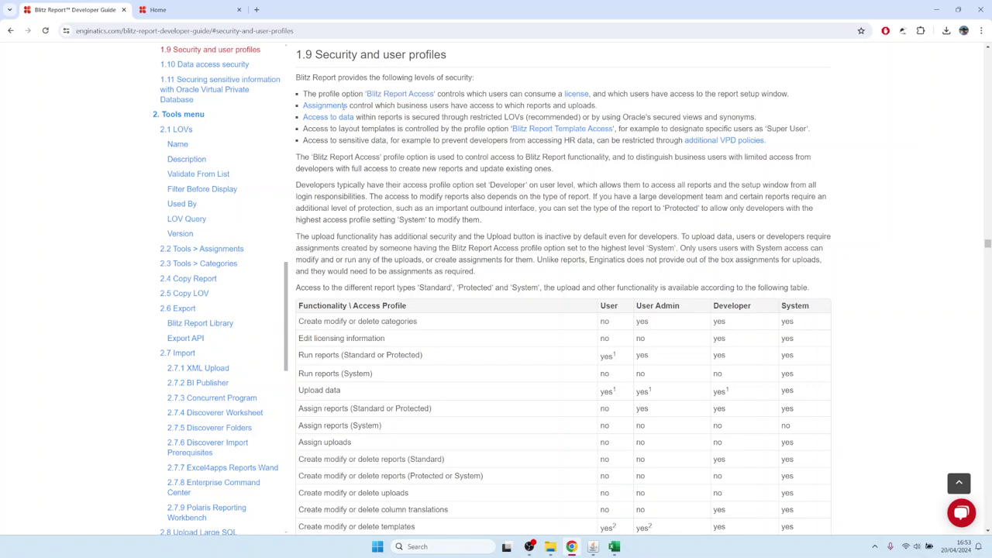
View the guide's Assignments section from the list of security levels, and return to Security and user profiles.
drag(346, 105, 303, 106)
click(320, 113)
click(320, 111)
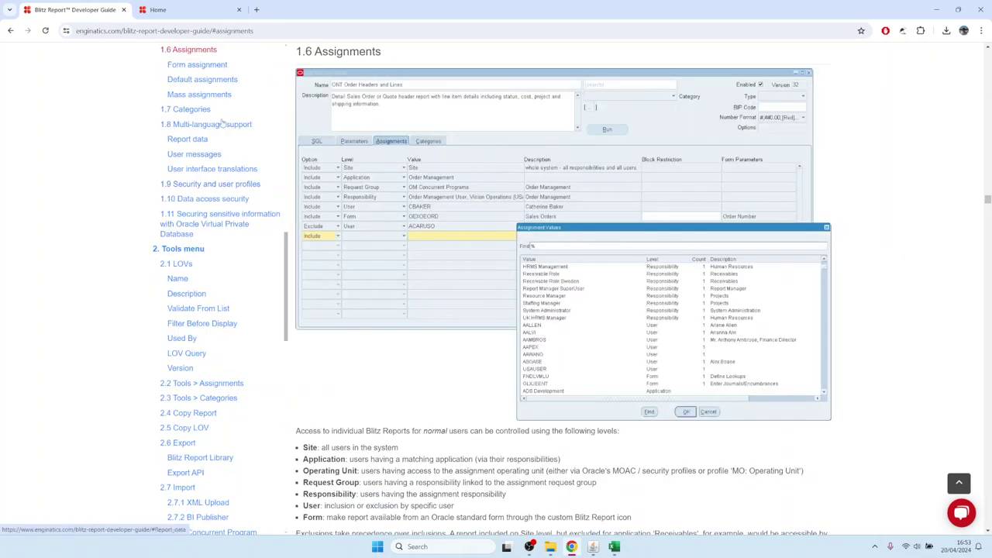
click(10, 30)
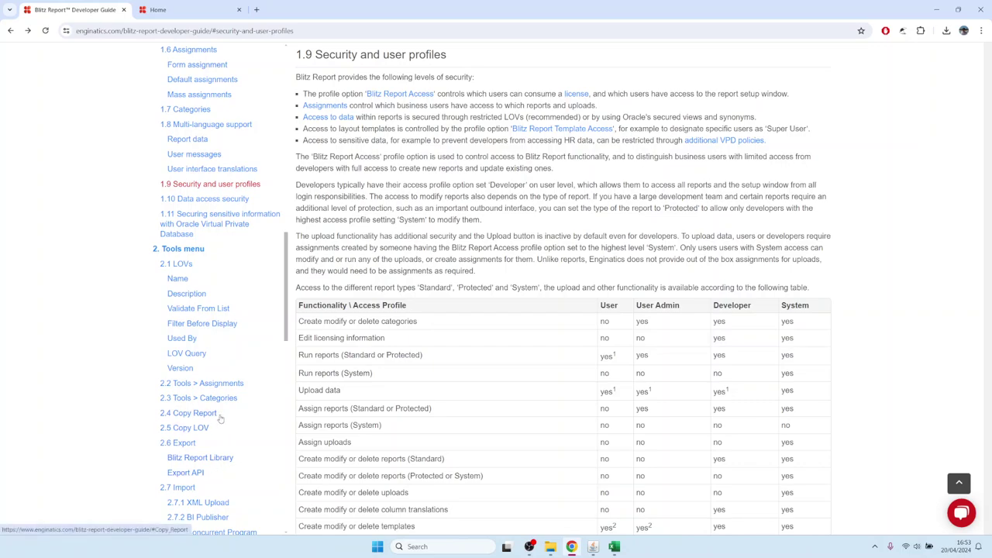
Find and open section 2.13 User license assignment in the developer guide.
scroll(221, 419, down, 12)
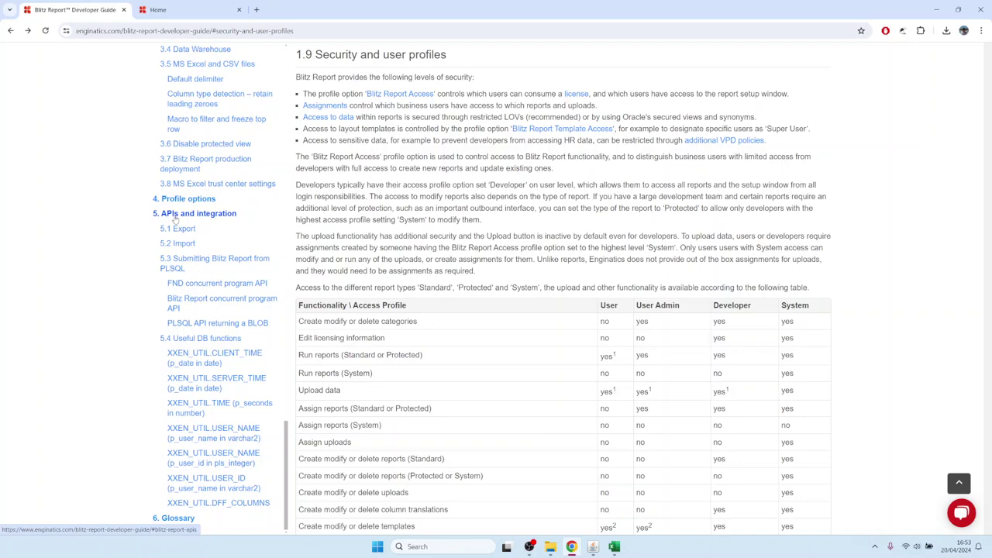
scroll(182, 203, up, 5)
scroll(186, 173, up, 5)
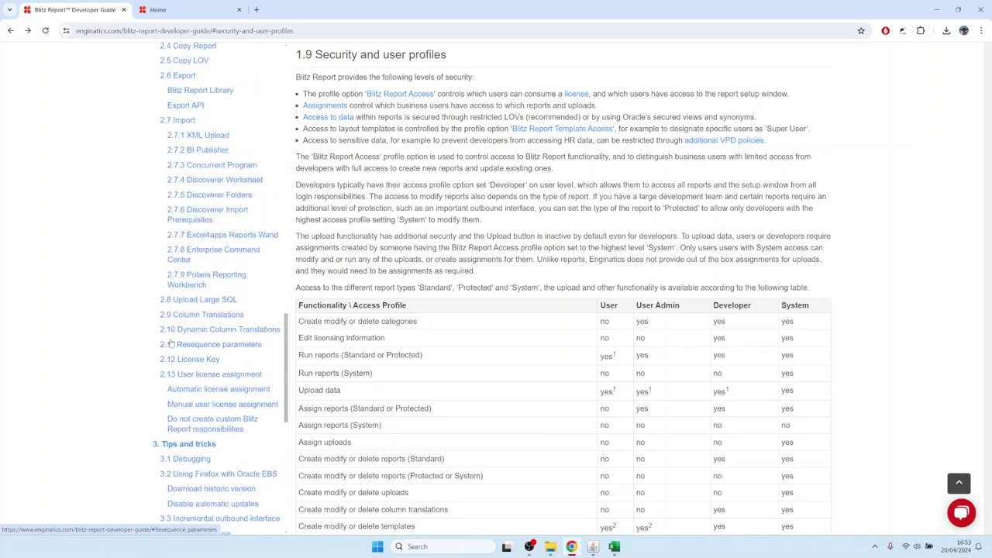
click(203, 379)
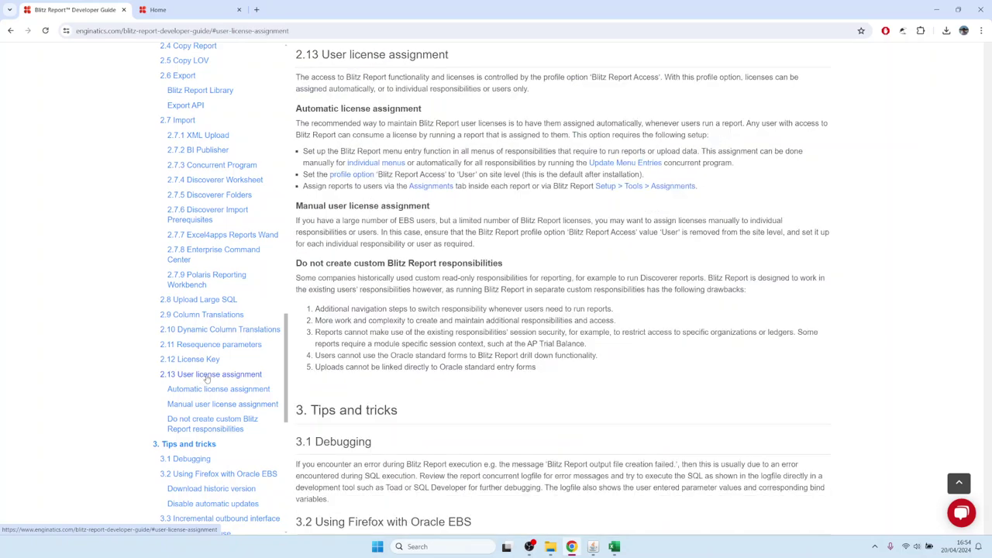